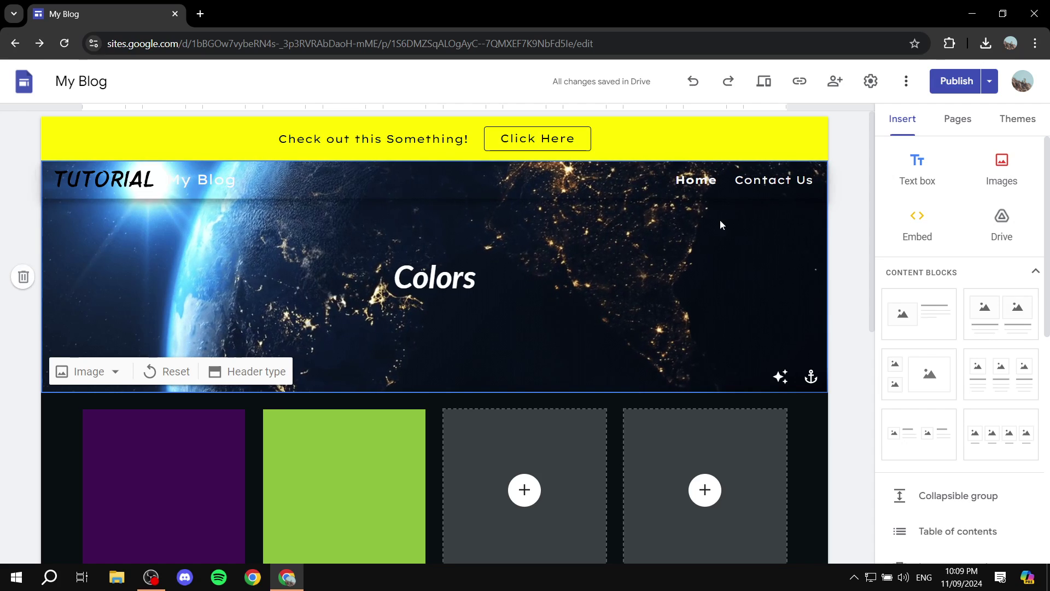
- Create a new site page named 'Table of contents'
click(961, 125)
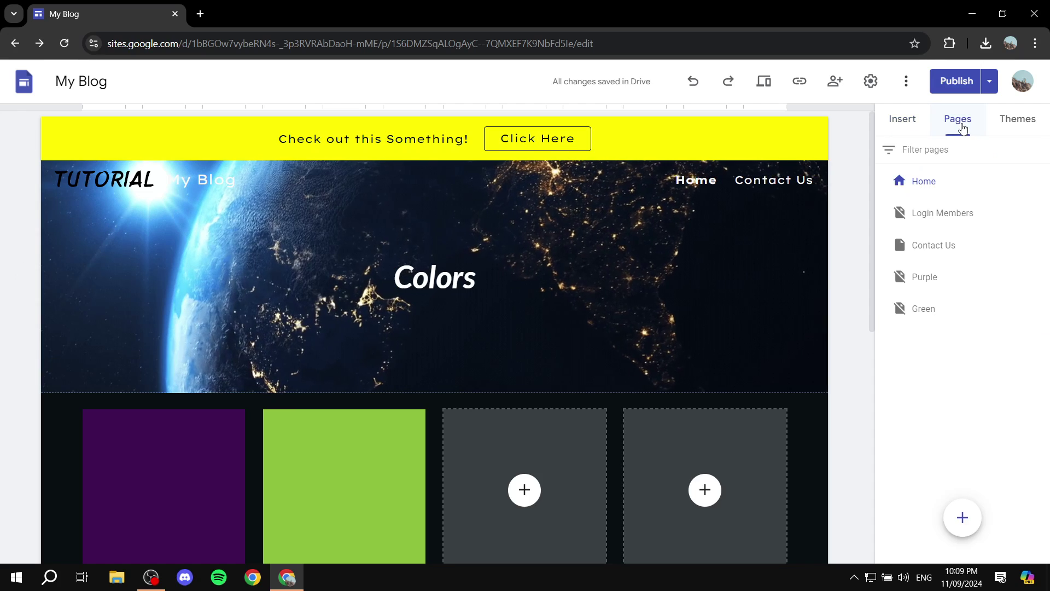
click(962, 518)
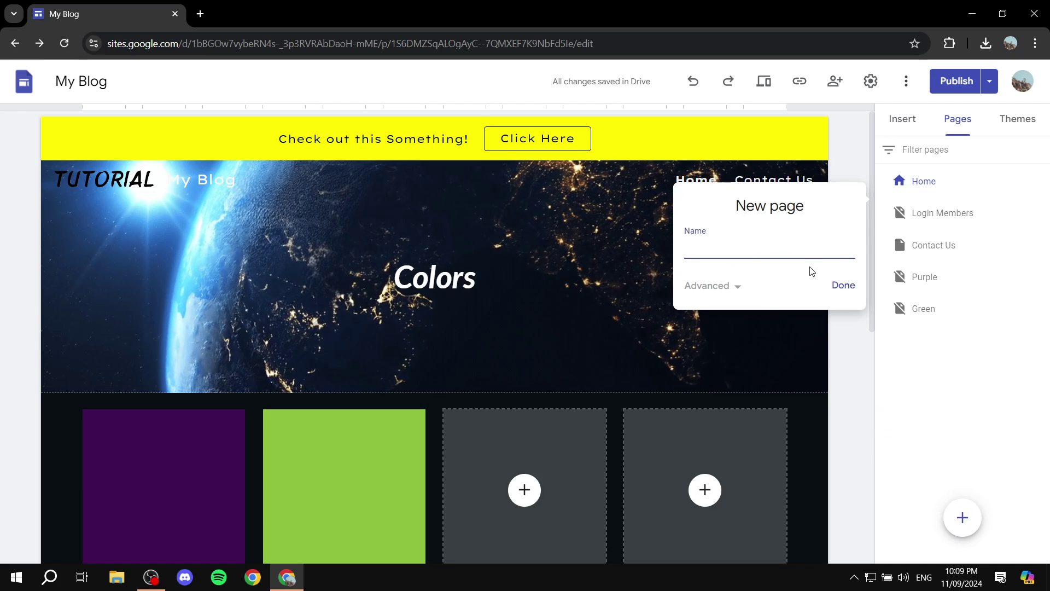
text(Ta)
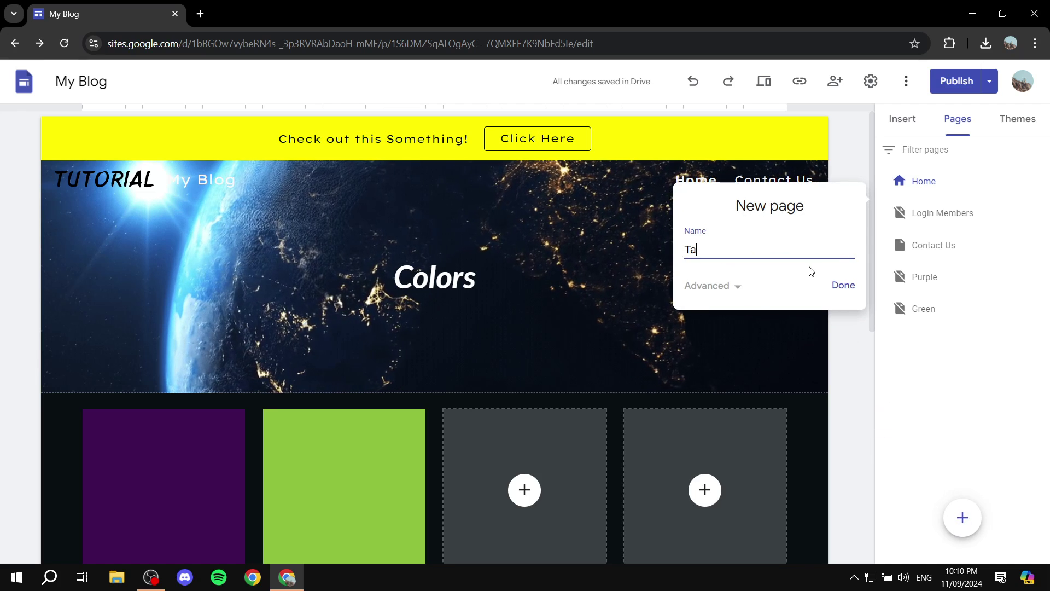
text(ble of conte)
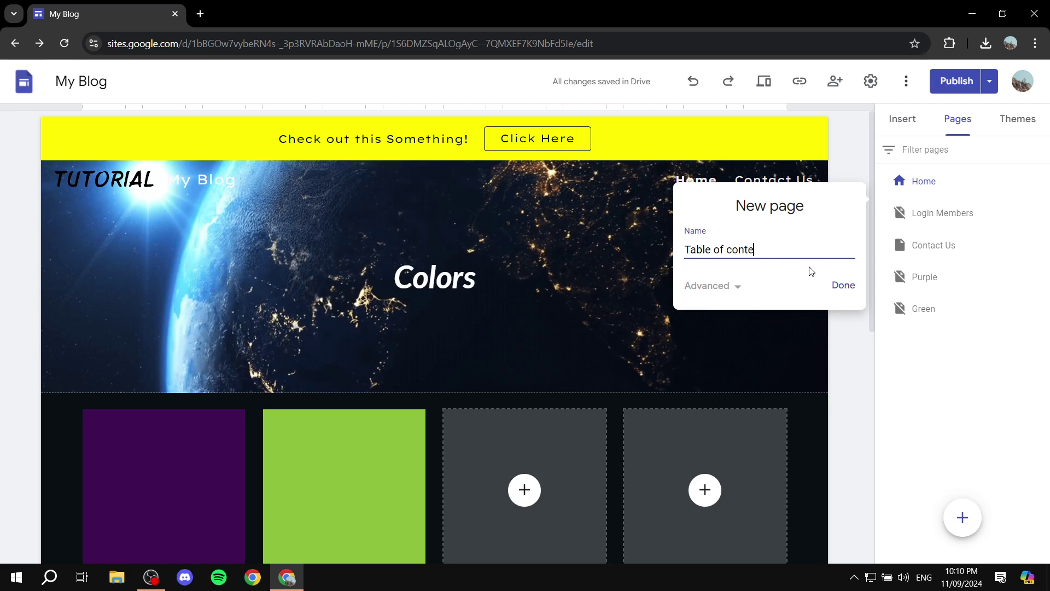
text(nts)
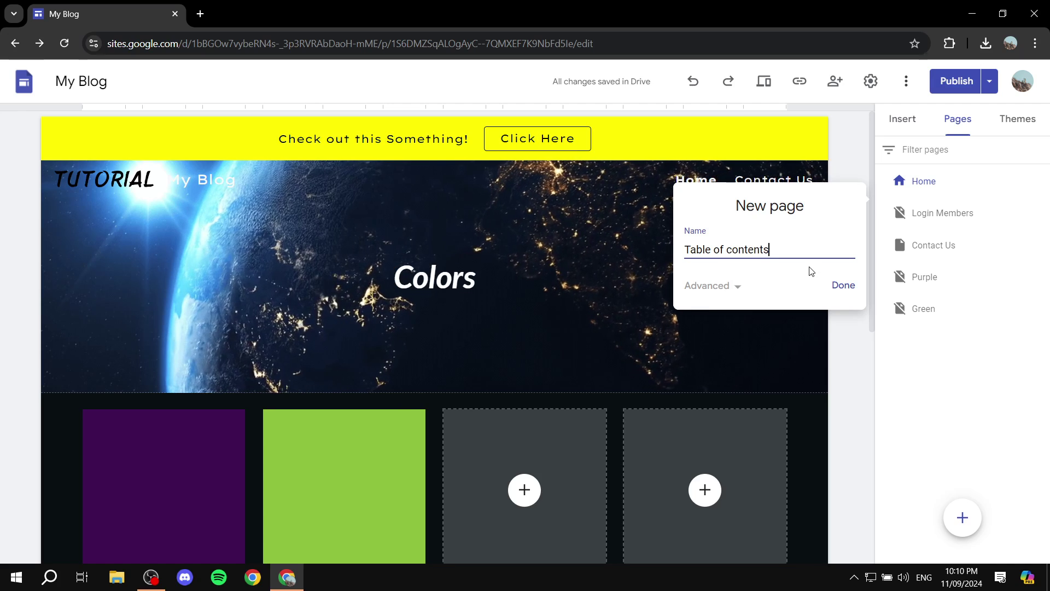
click(847, 287)
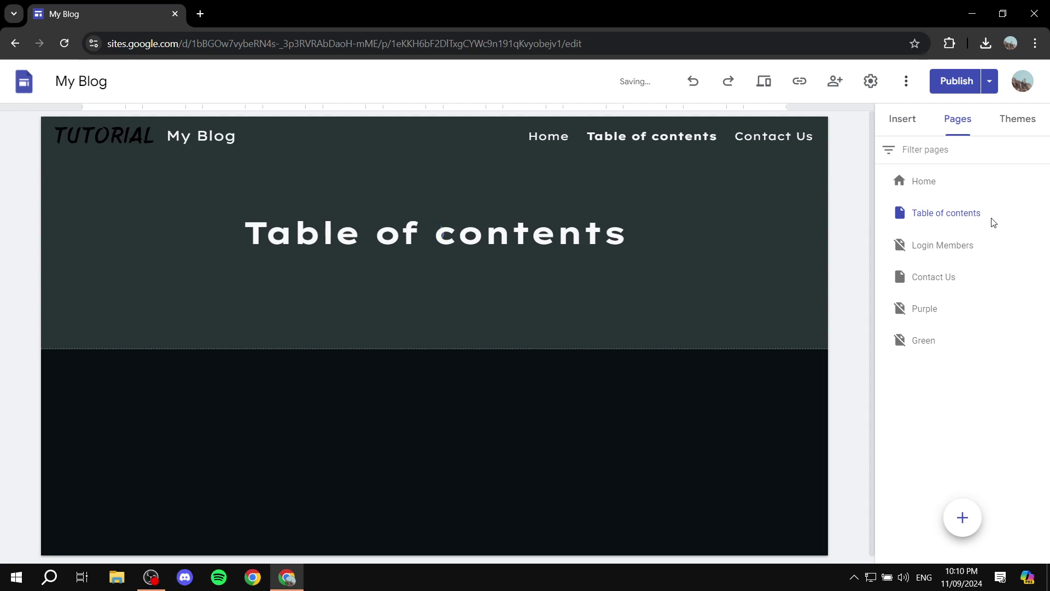
- Hide the Table of contents page from navigation and return to the Insert options
click(1039, 212)
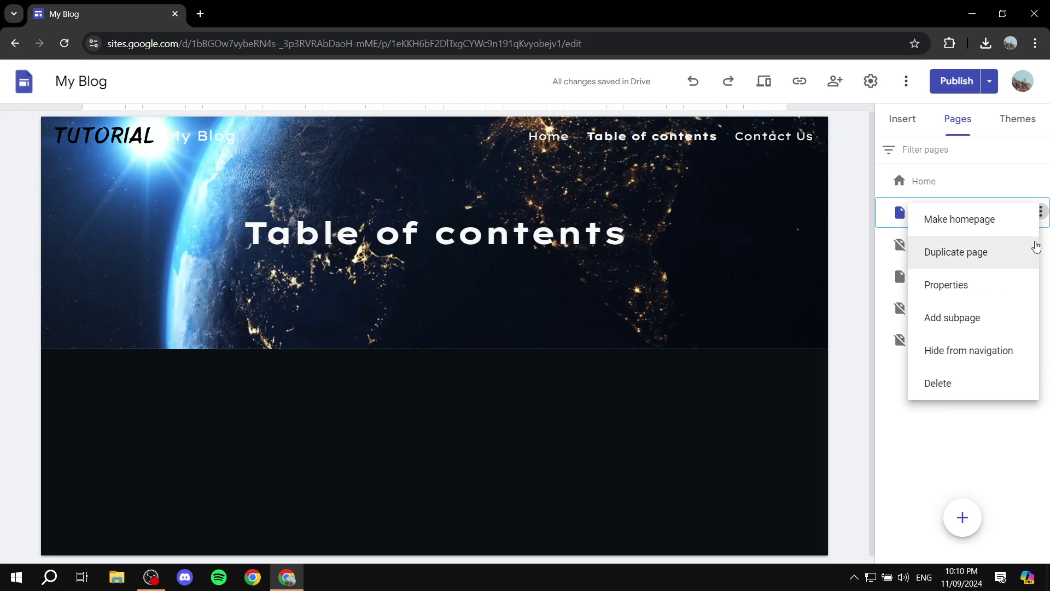
click(999, 355)
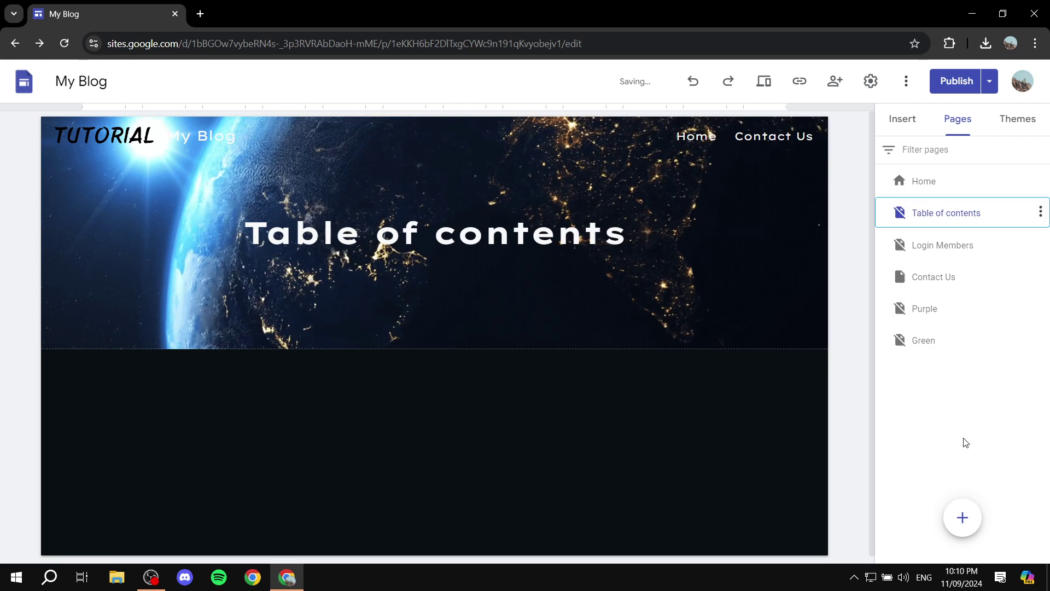
click(911, 122)
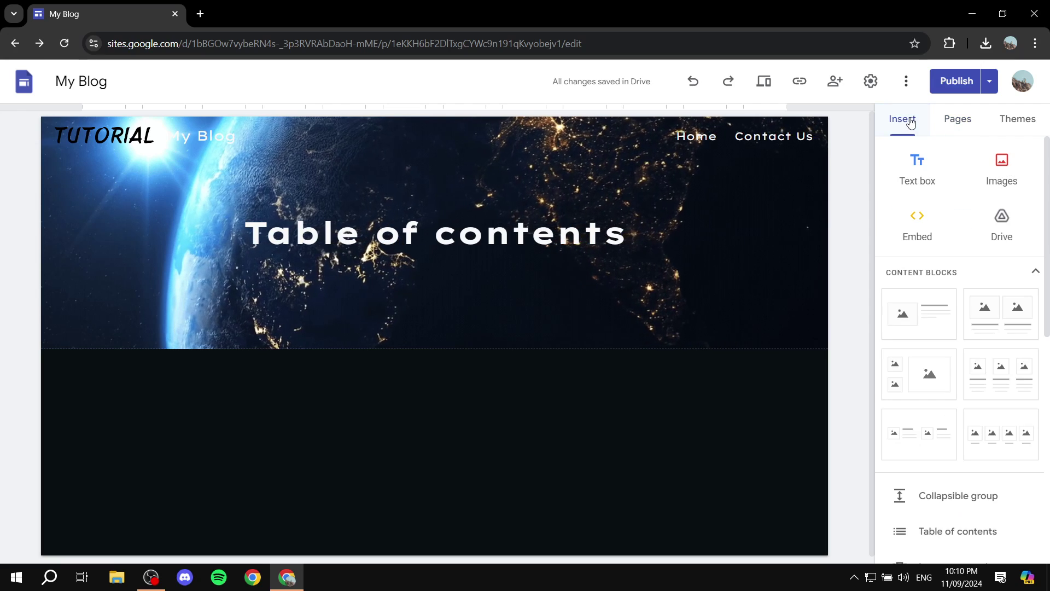
- Add a Heading-style text box reading 'Heading 1' below the page header
click(929, 174)
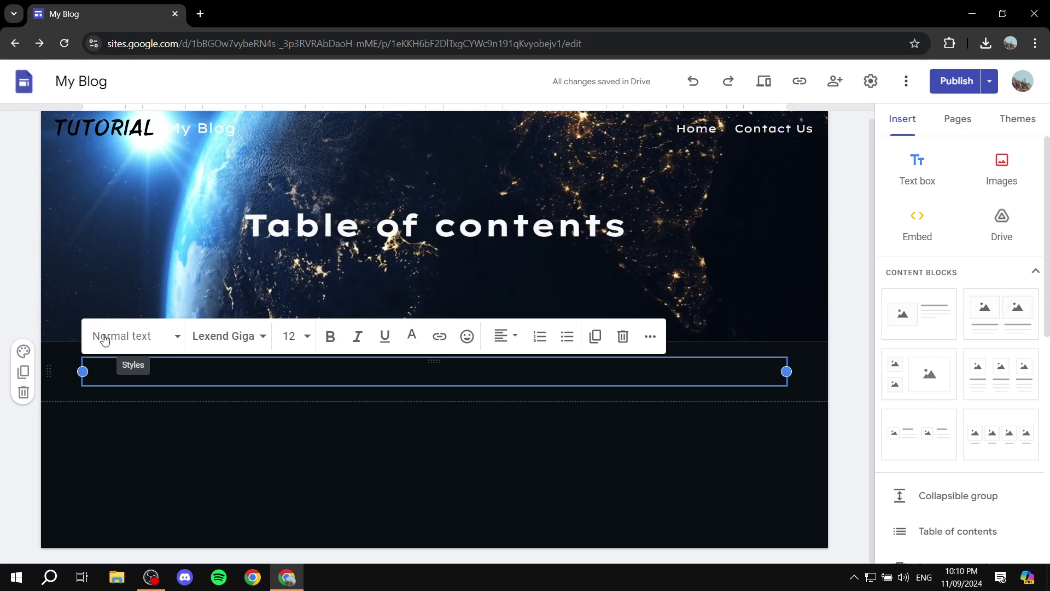
click(152, 344)
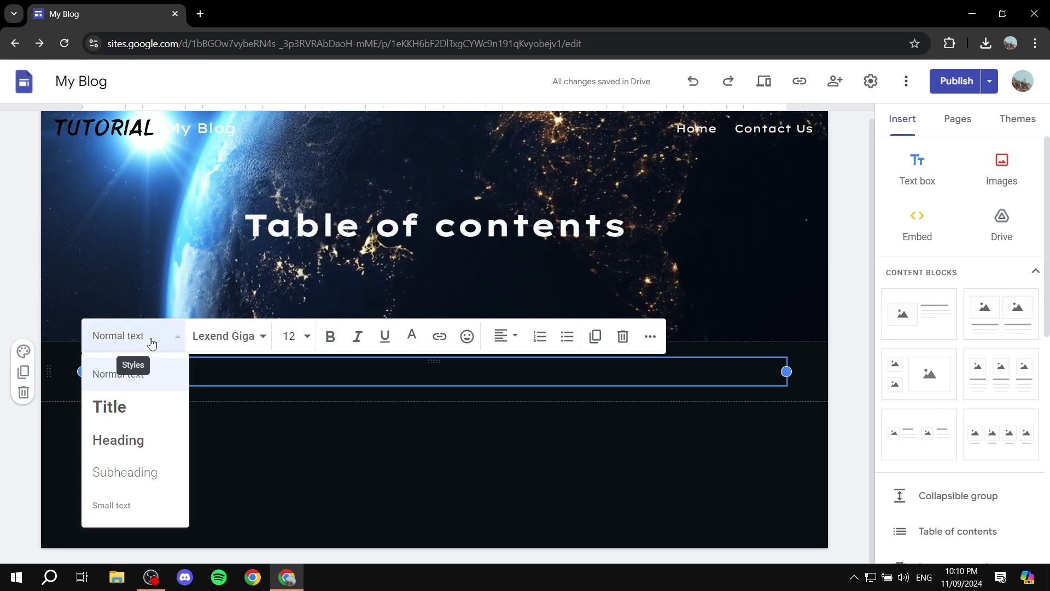
click(123, 446)
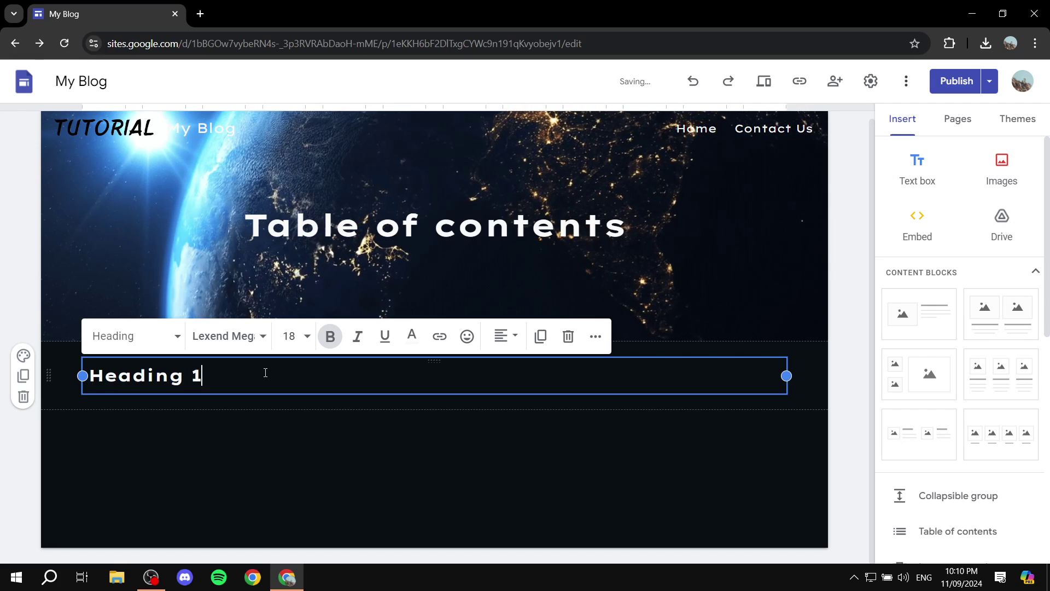
- Add a tall blank text box below Heading 1
click(253, 404)
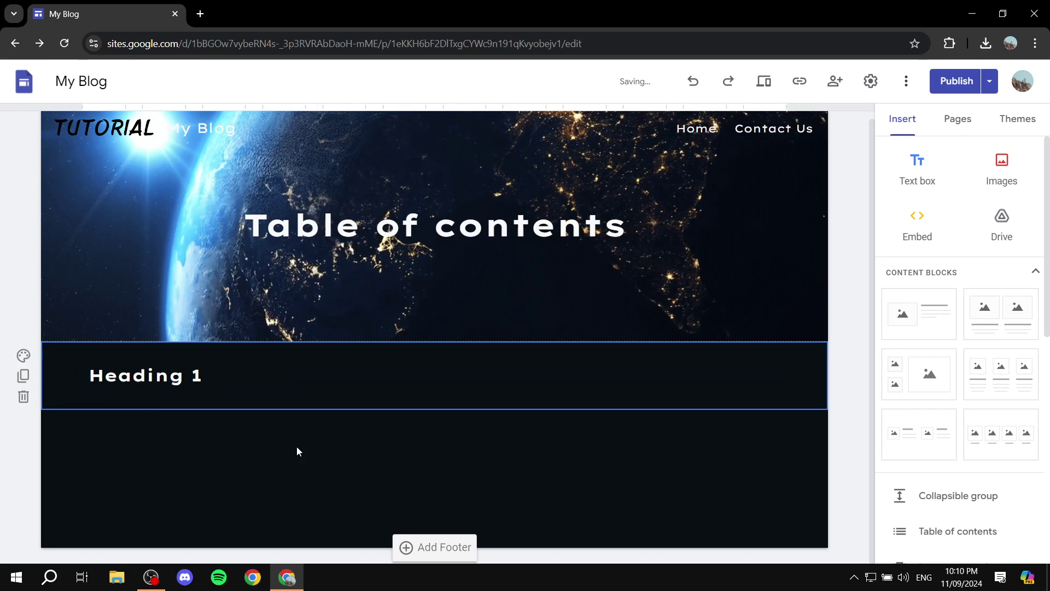
click(917, 172)
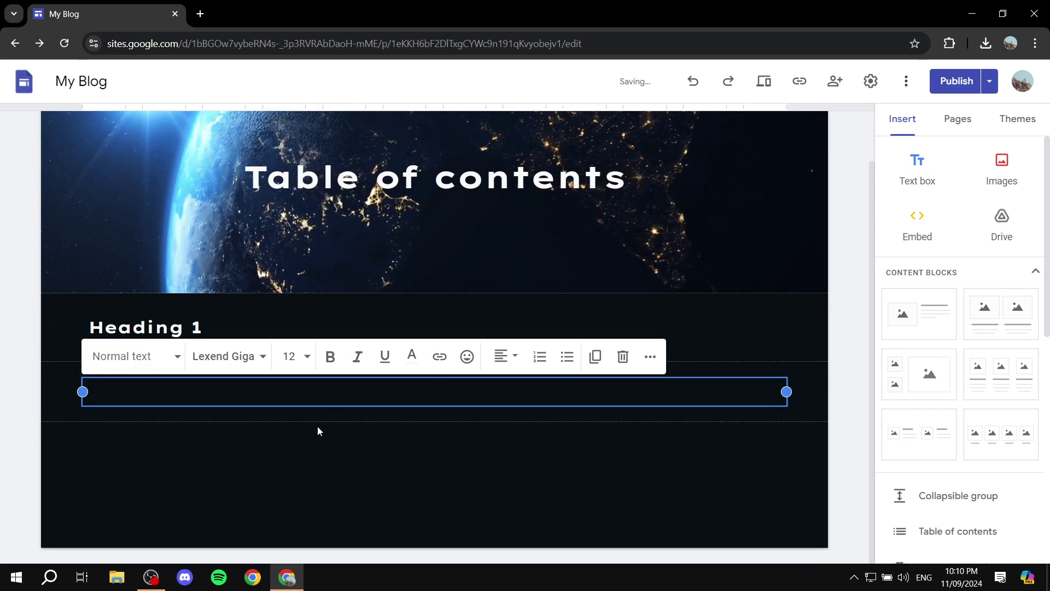
key(Return)
key(Return)
key(Return)
key(Return)
key(Return)
key(Return)
key(Return)
key(Return)
key(Return)
key(Return)
key(Return)
key(Return)
key(Return)
key(Return)
key(Return)
key(Return)
key(Return)
key(Return)
key(Return)
key(Return)
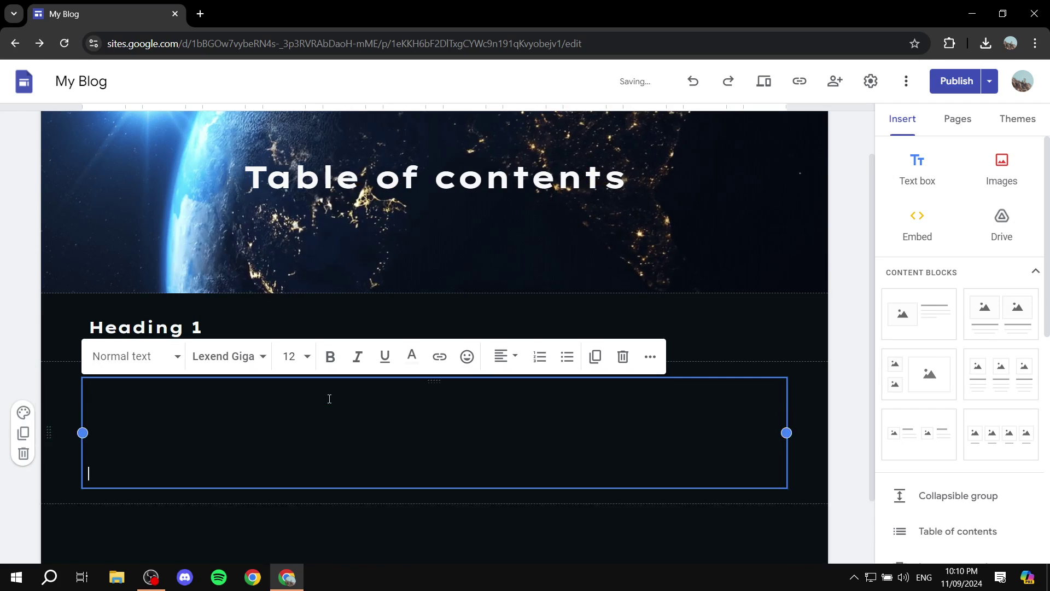
key(Return)
key(Return)
key(Return)
key(Return)
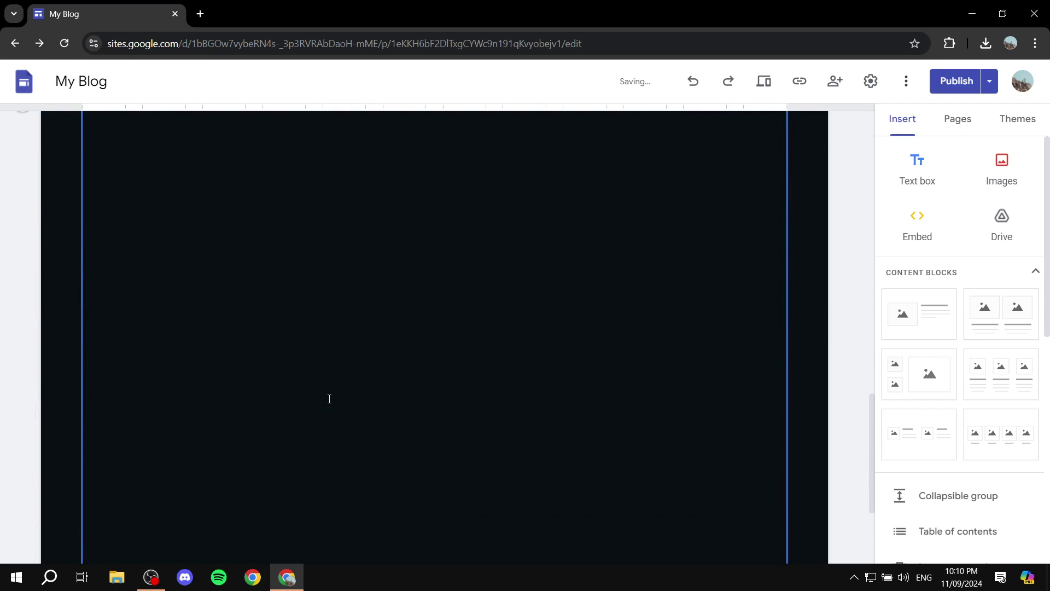
key(BackSpace)
key(BackSpace)
key(BackSpace)
key(BackSpace)
key(BackSpace)
key(BackSpace)
key(BackSpace)
key(BackSpace)
click(240, 441)
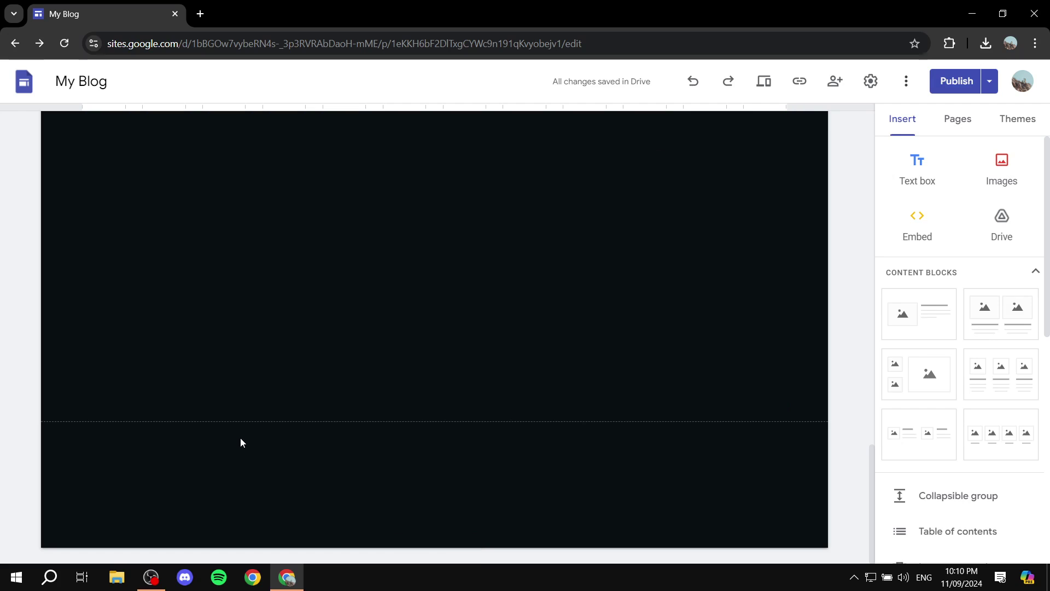
- Add a Heading-style text box reading 'Heading 2' below the blank box
click(924, 170)
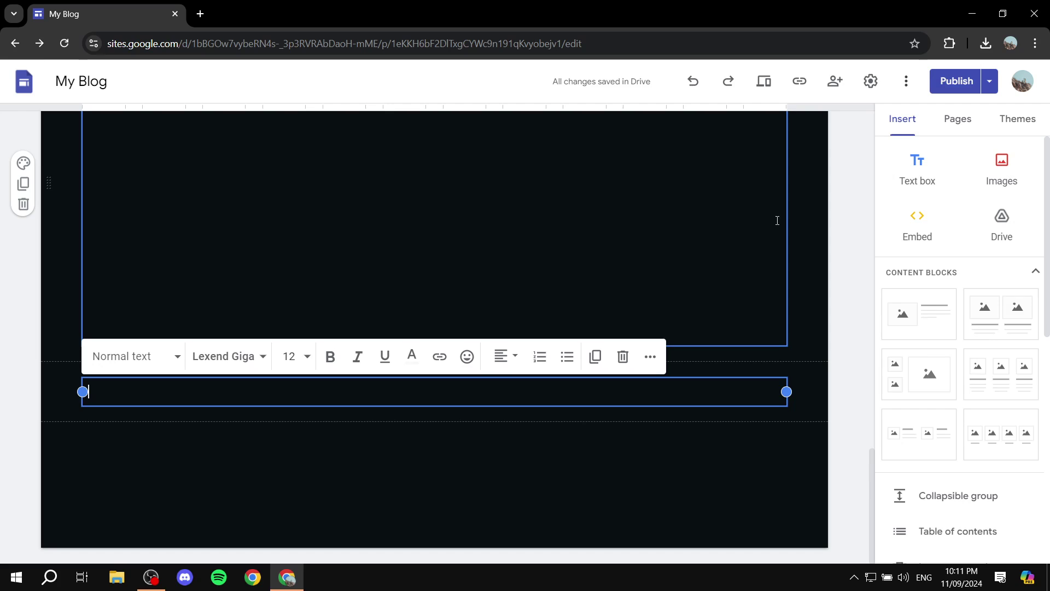
click(141, 356)
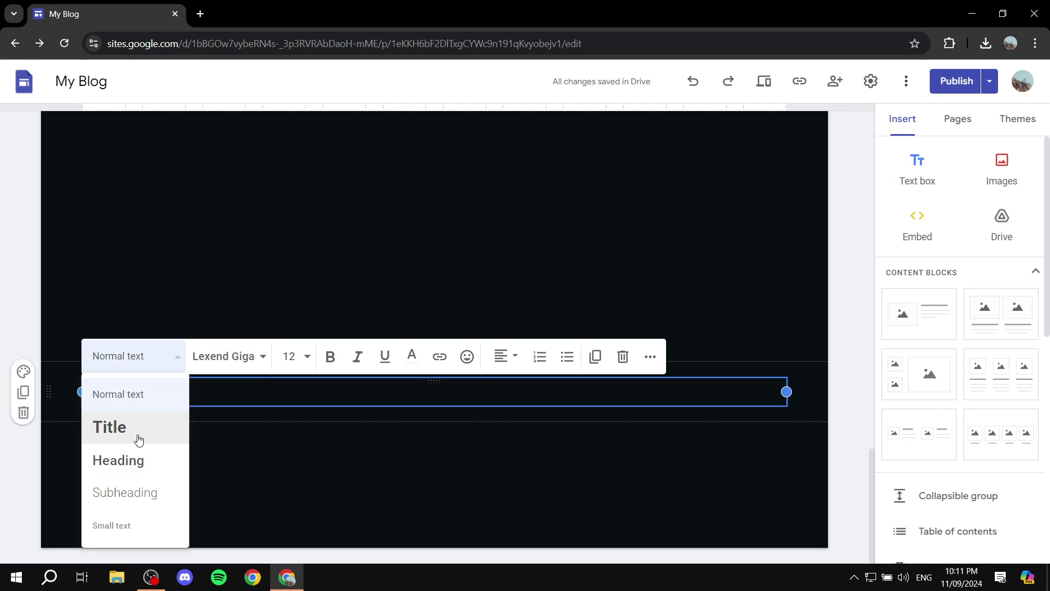
click(129, 472)
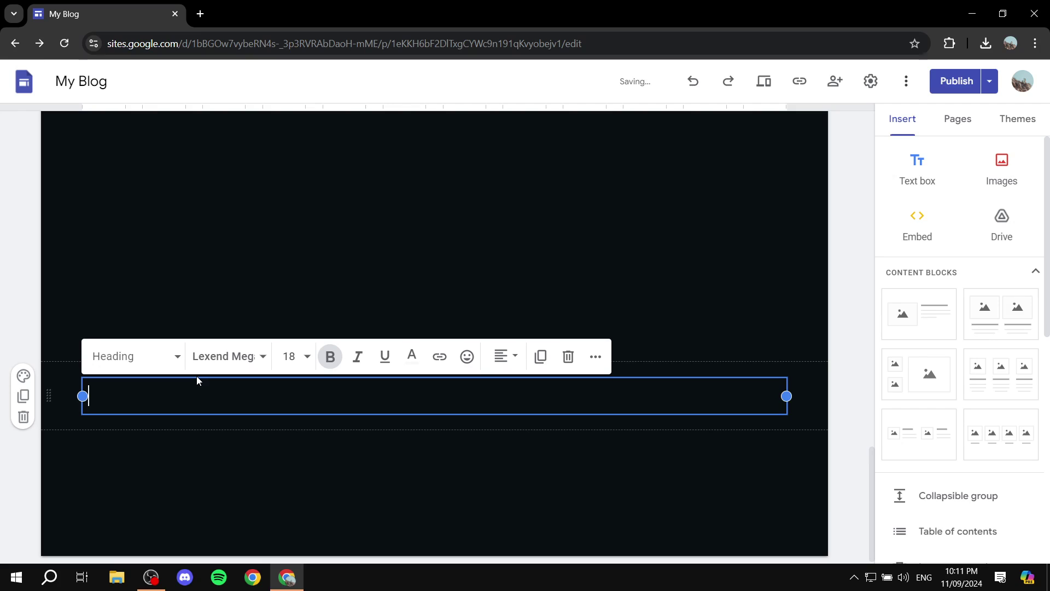
text(Heading 2)
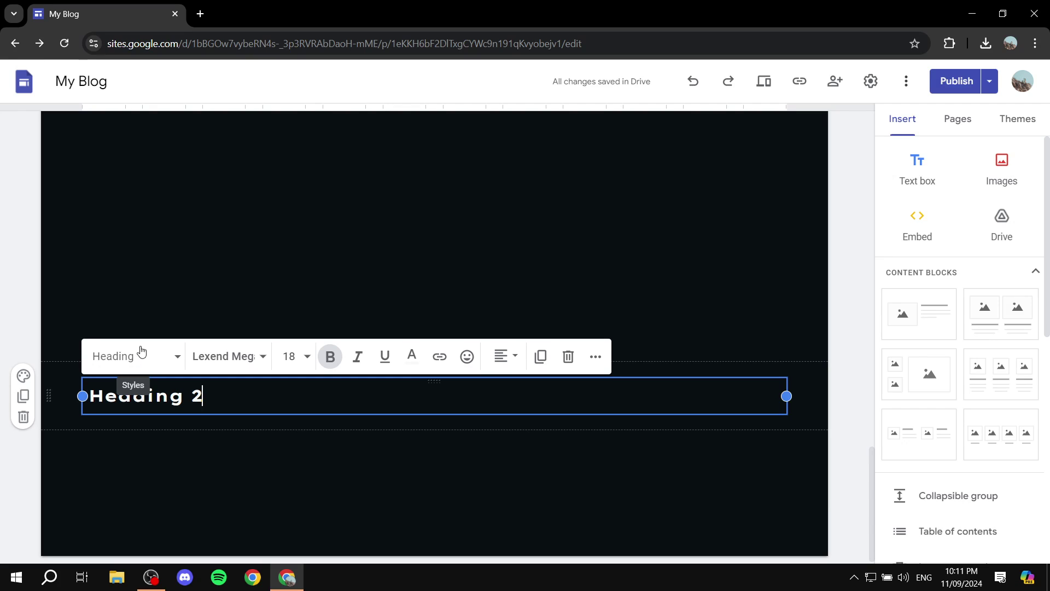
click(254, 445)
- Add a tall blank text box below Heading 2
scroll(519, 363, down, 1)
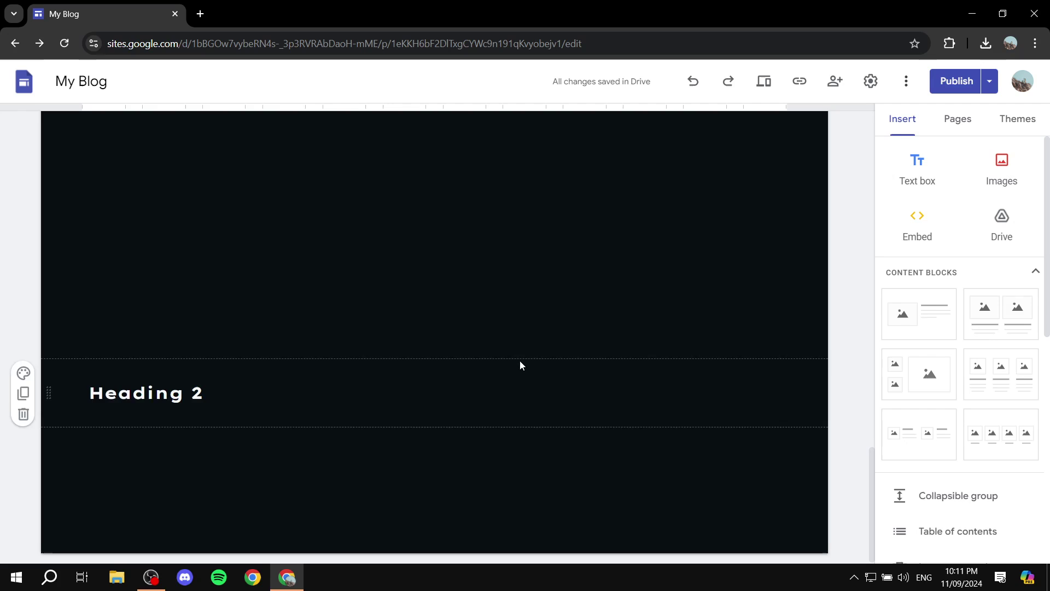
scroll(361, 383, up, 3)
scroll(334, 478, down, 3)
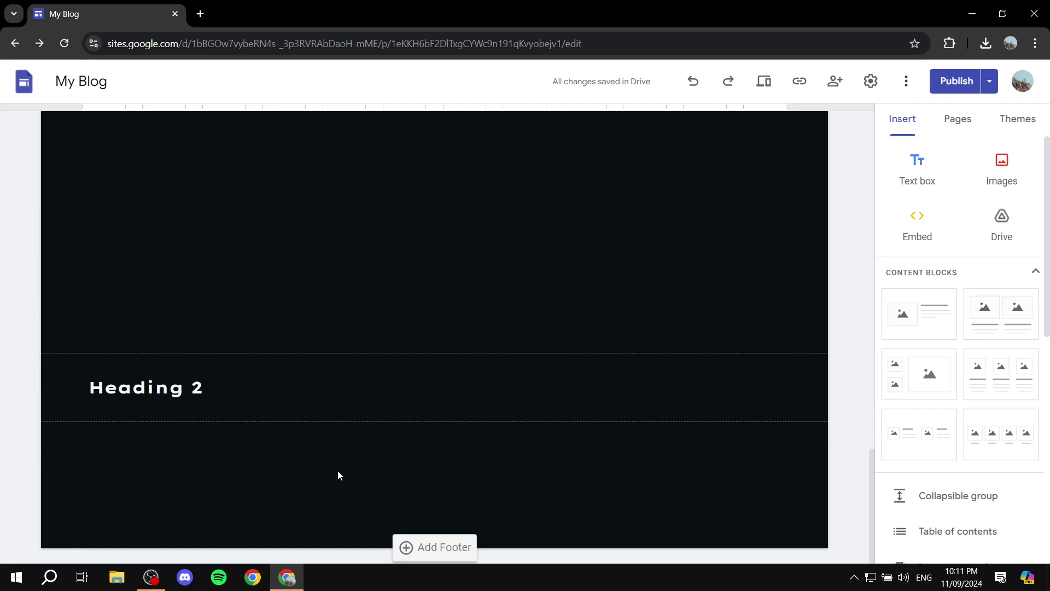
click(922, 171)
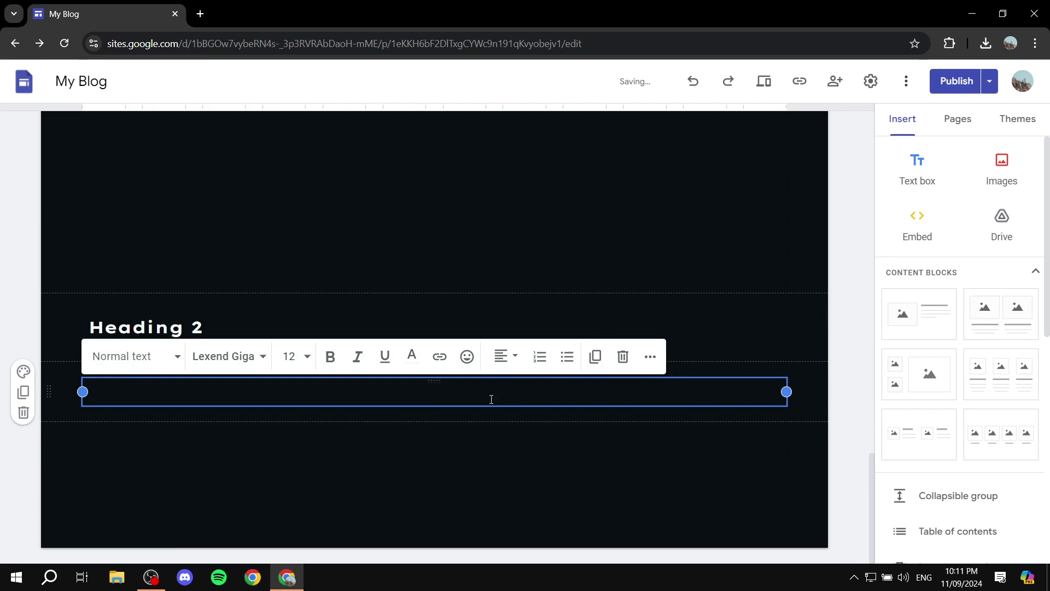
key(Return)
key(Return)
key(Return)
key(Return)
key(Return)
key(Return)
key(Return)
key(Return)
key(Return)
key(Return)
key(Return)
key(Return)
key(Return)
key(Return)
key(Return)
key(Return)
key(Return)
key(Return)
key(Return)
key(Return)
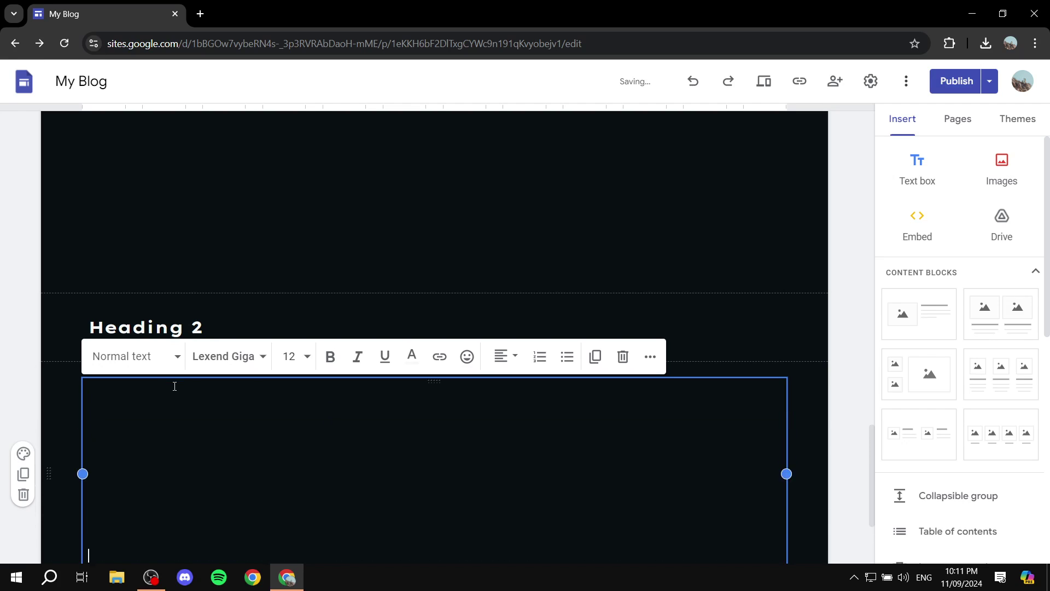
scroll(174, 387, down, 2)
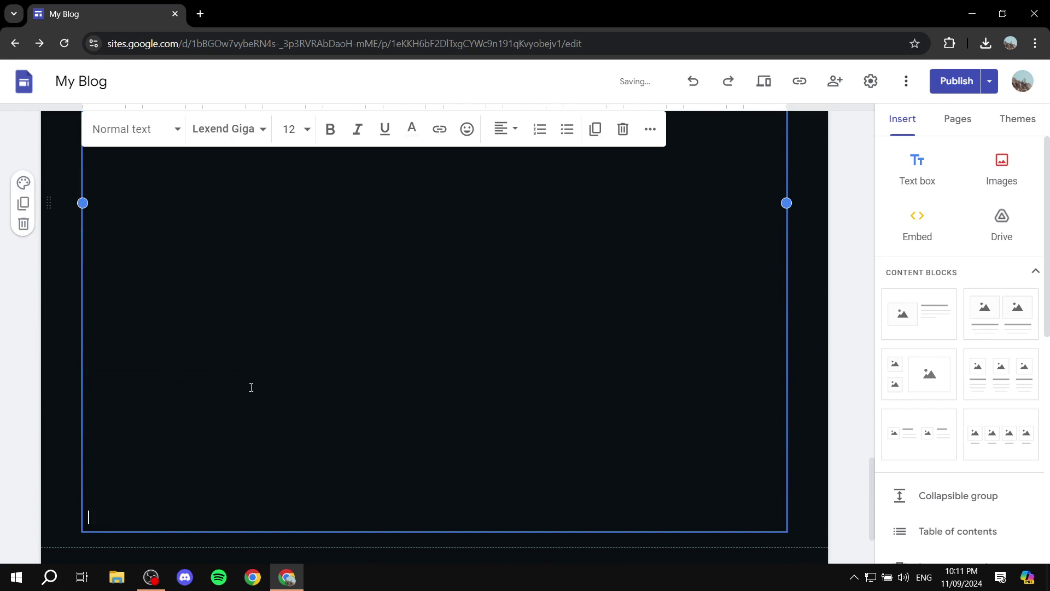
scroll(268, 388, down, 3)
click(224, 450)
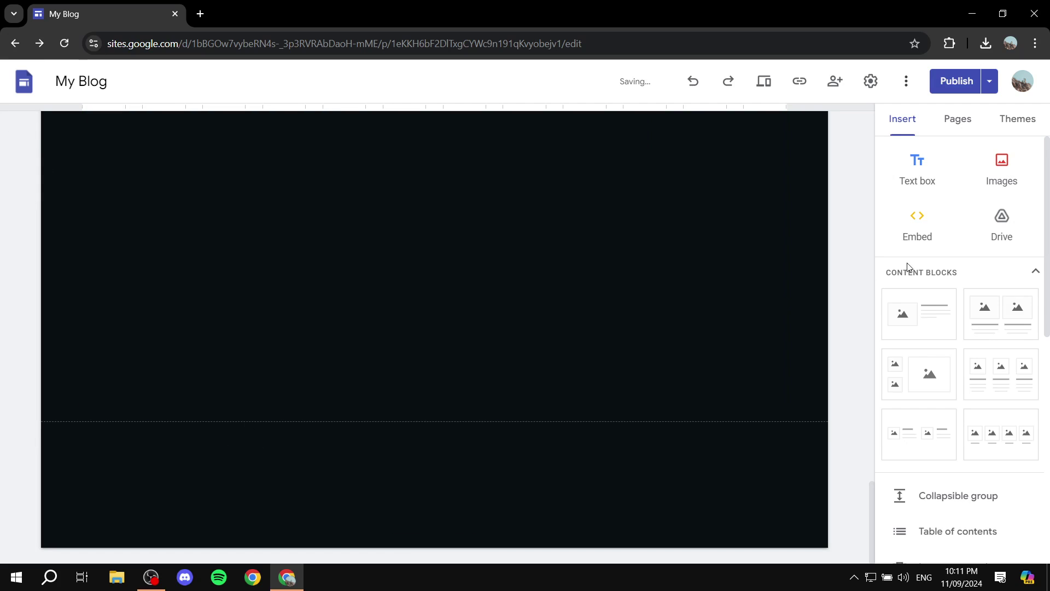
- Add a Heading-style text box reading 'Heading 3' below the blank box
click(914, 174)
click(175, 361)
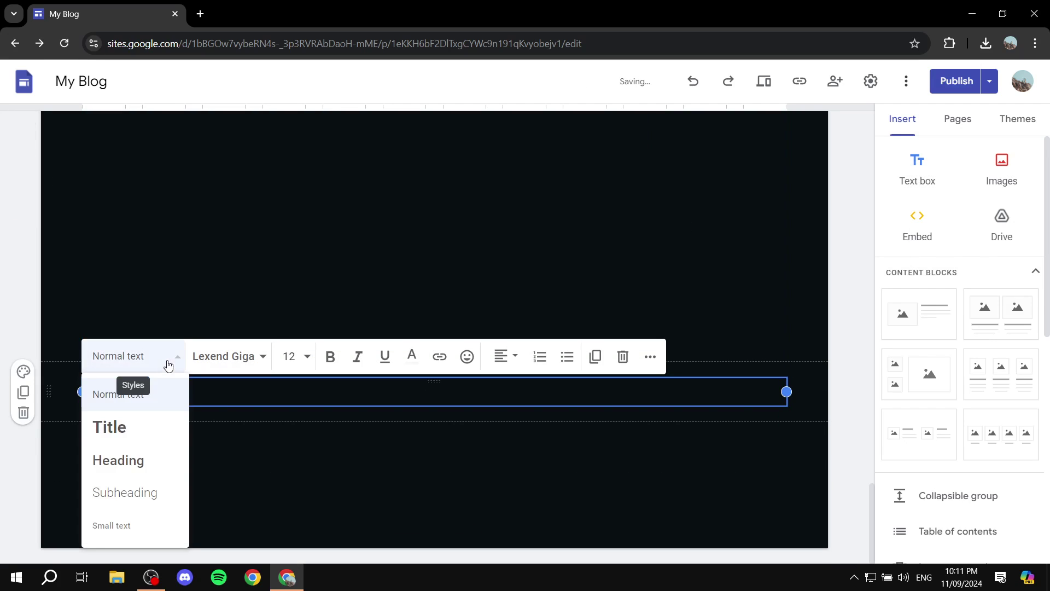
click(143, 461)
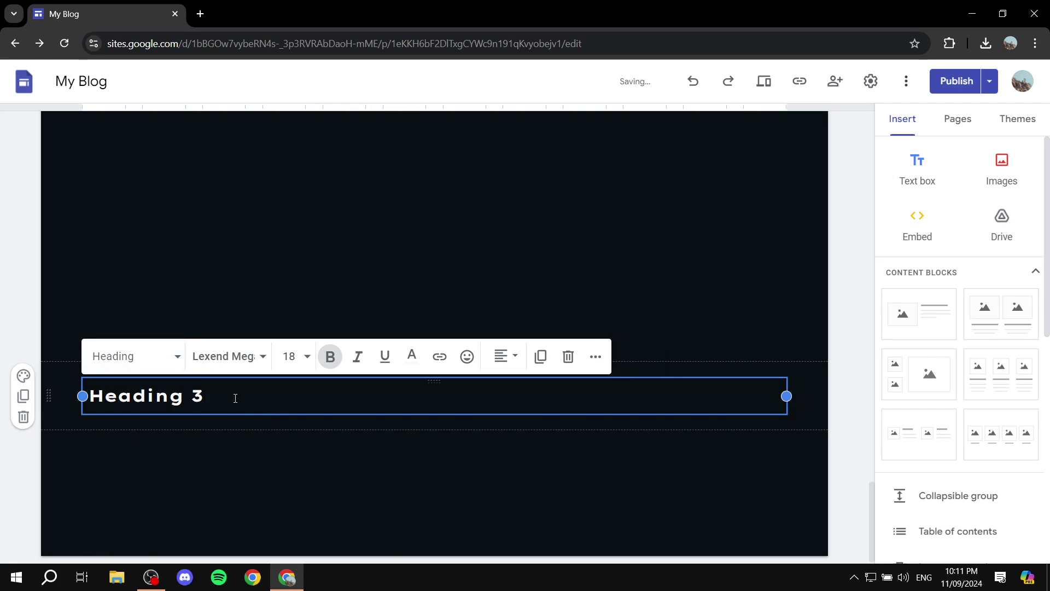
click(433, 443)
- Add a tall blank text box below Heading 3 for space at the page bottom
click(902, 183)
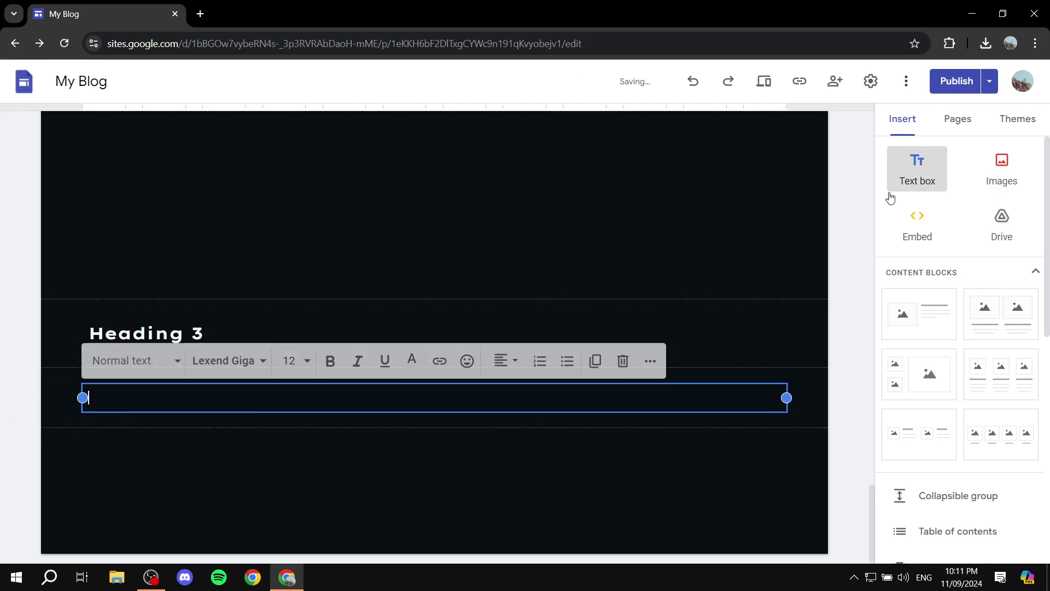
key(Return)
key(Return)
key(Return)
key(Return)
key(Return)
key(Return)
key(Return)
key(Return)
key(Return)
key(Return)
key(Return)
key(Return)
key(Return)
key(Return)
key(Return)
key(Return)
key(Return)
key(Return)
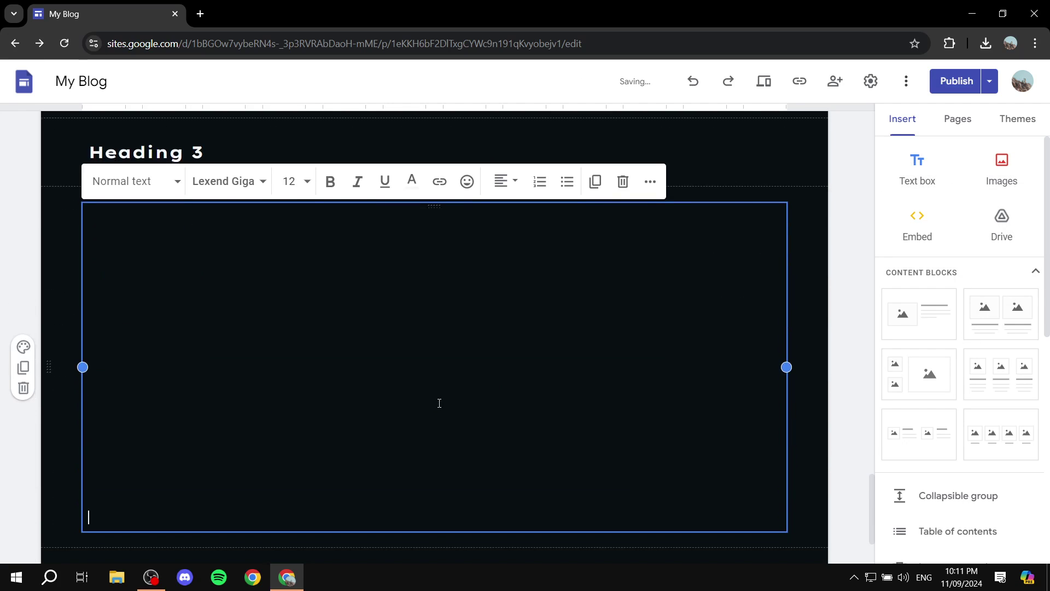
scroll(478, 453, down, 2)
click(480, 453)
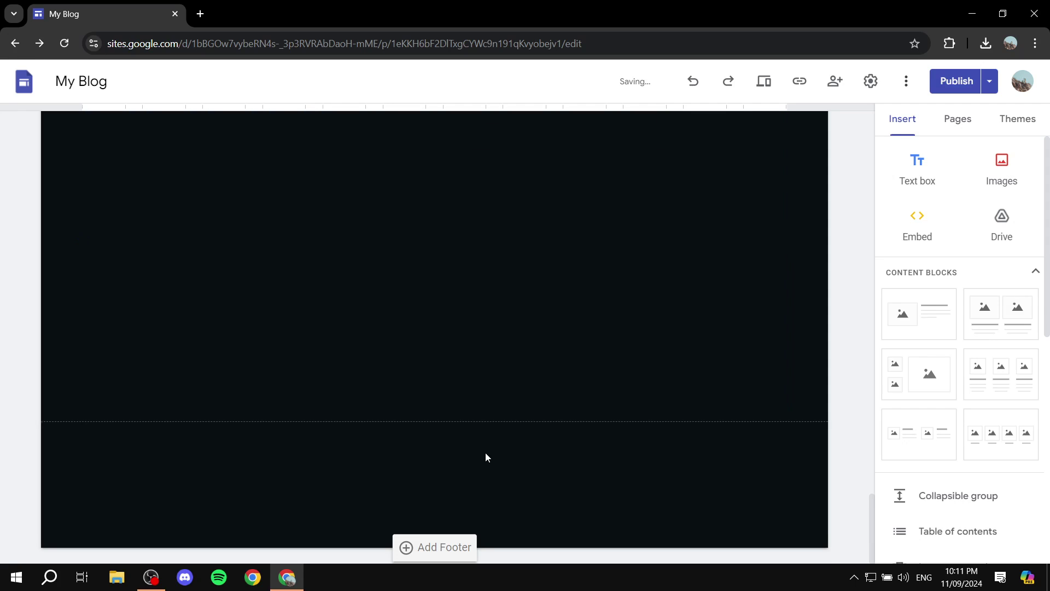
scroll(484, 452, up, 8)
scroll(482, 454, up, 10)
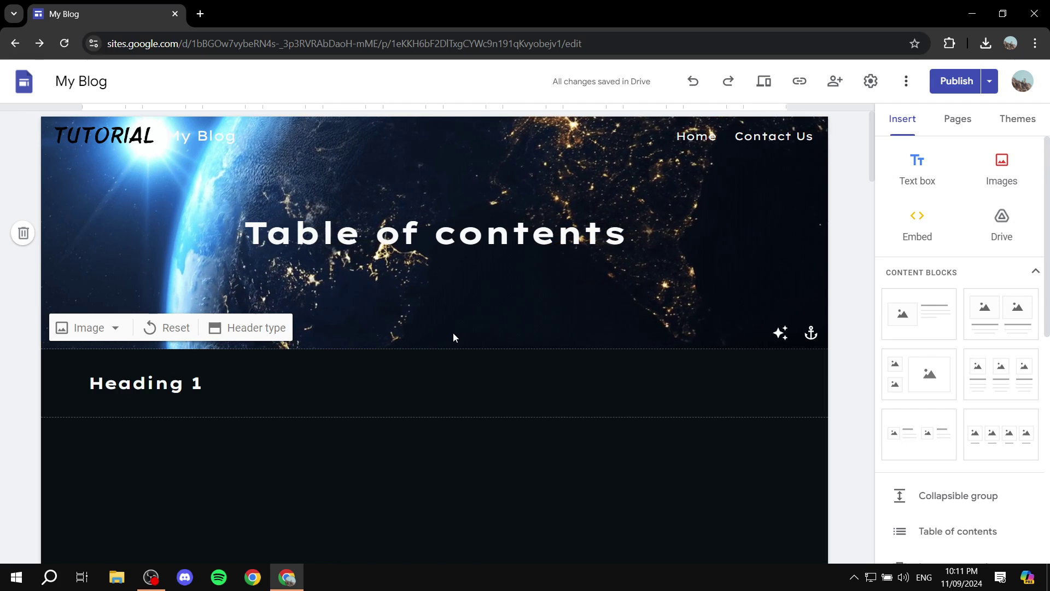
- Insert a table of contents block linking Headings 1–3 below the header
scroll(962, 284, down, 1)
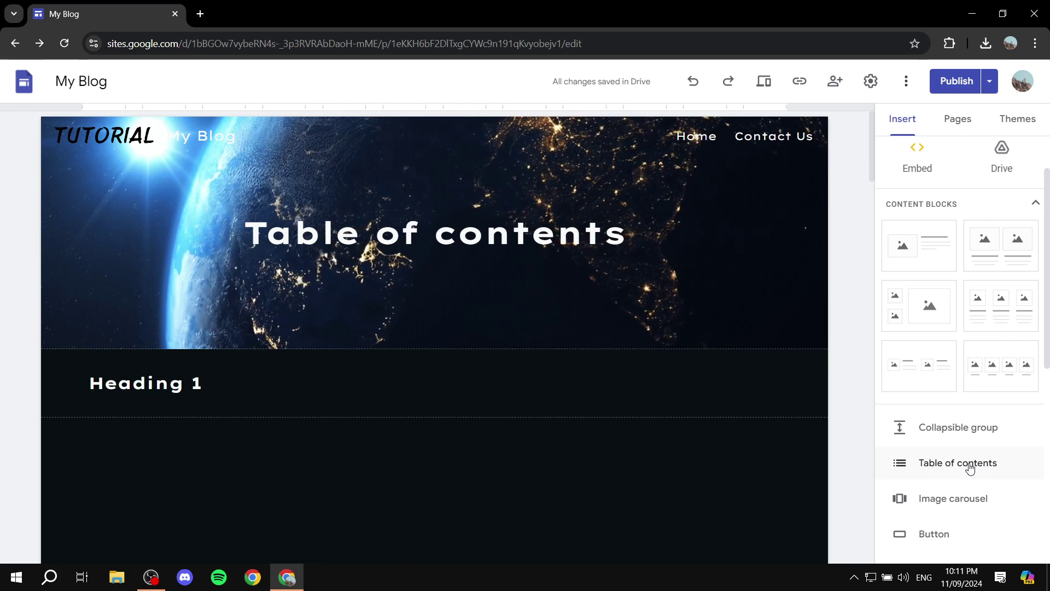
click(970, 465)
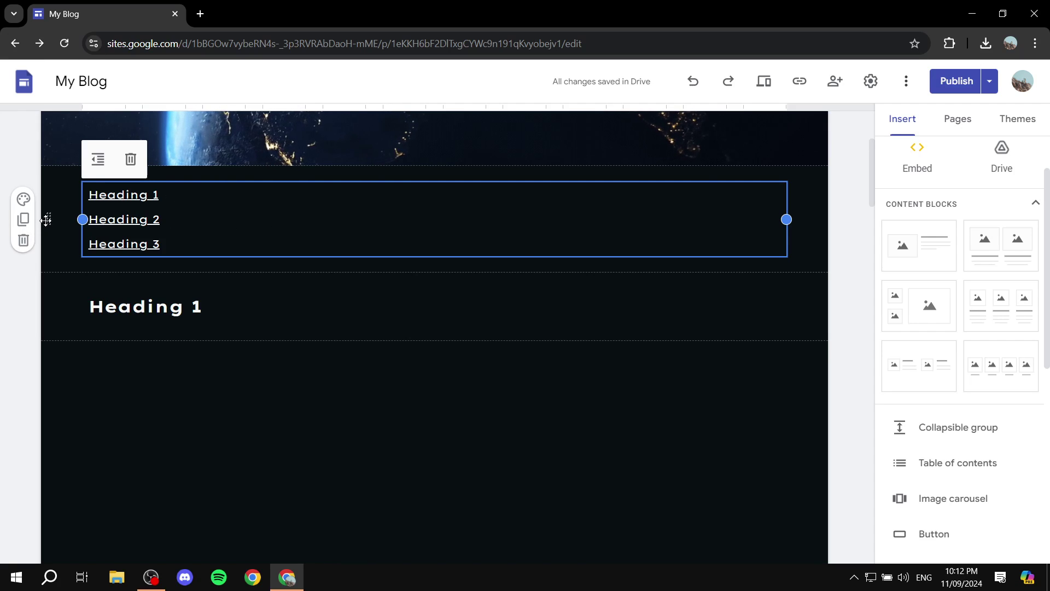
- Shrink the table of contents block to roughly the width of its heading links
mouse_move(46, 220)
mouse_down()
mouse_move(61, 377)
mouse_move(44, 253)
mouse_move(52, 221)
mouse_up()
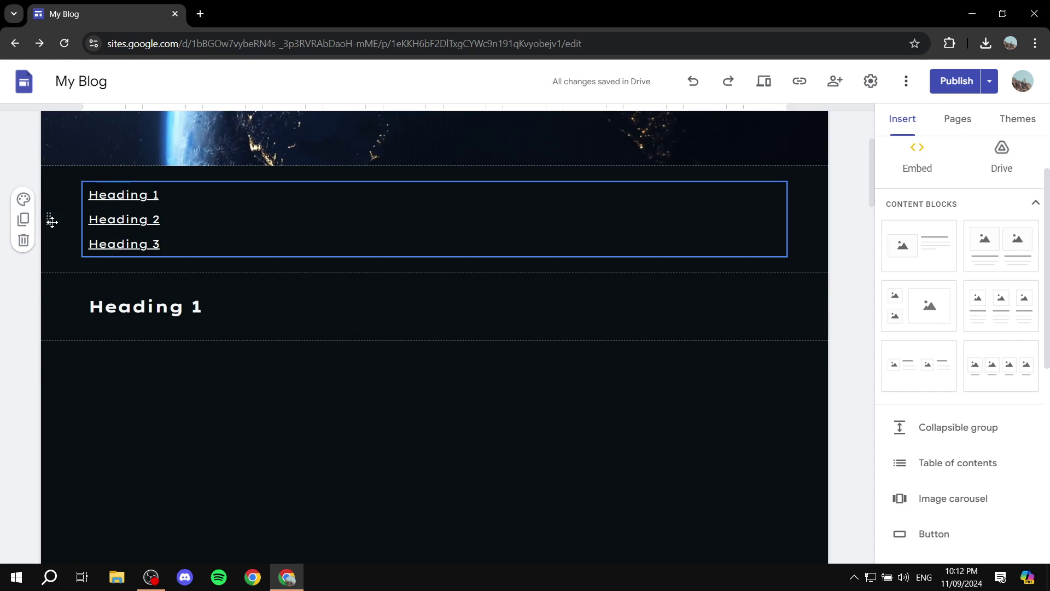
click(265, 206)
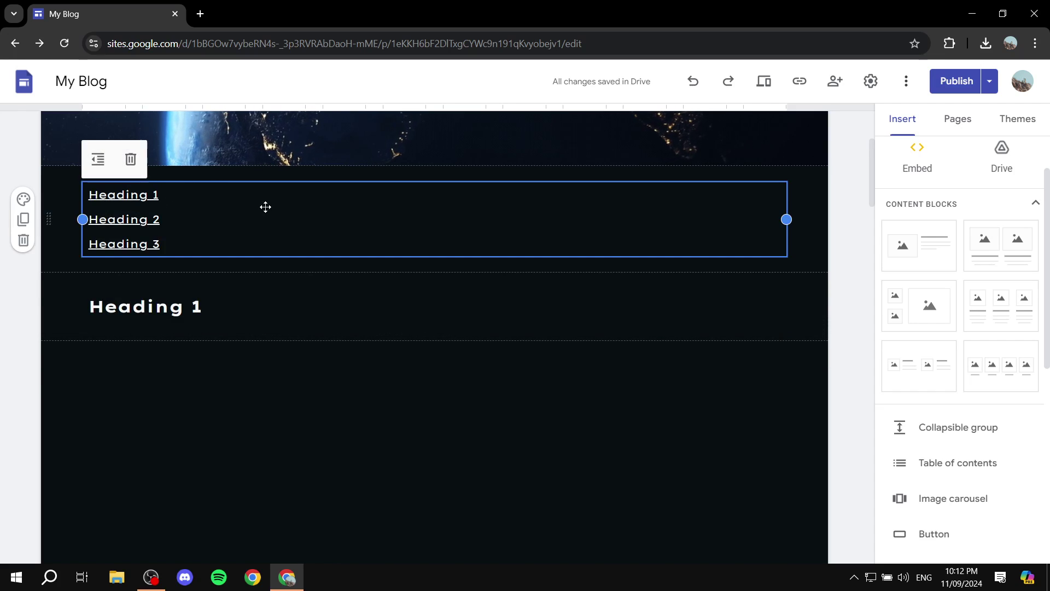
click(99, 159)
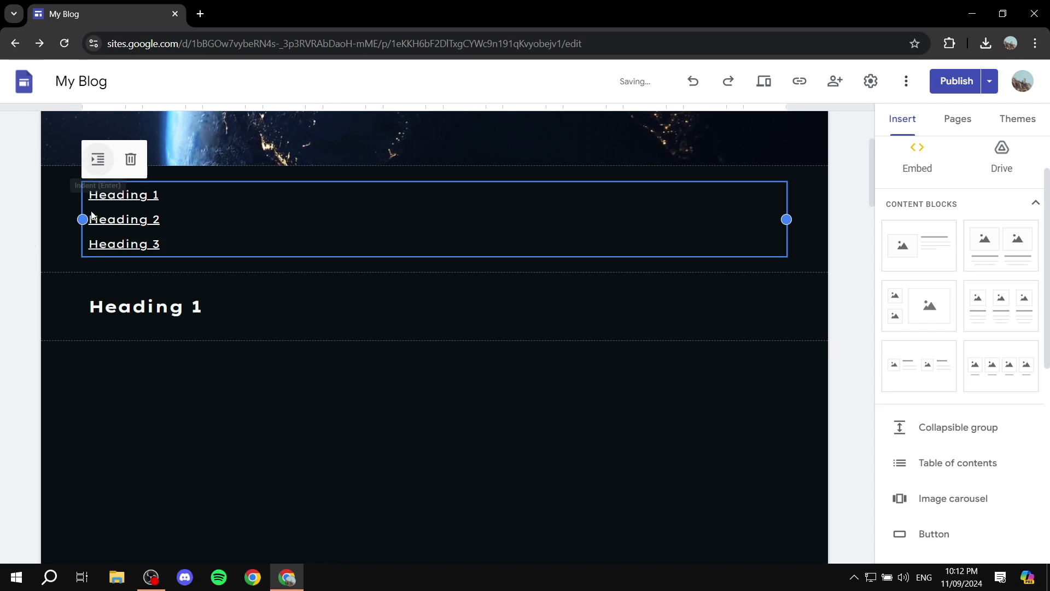
click(98, 161)
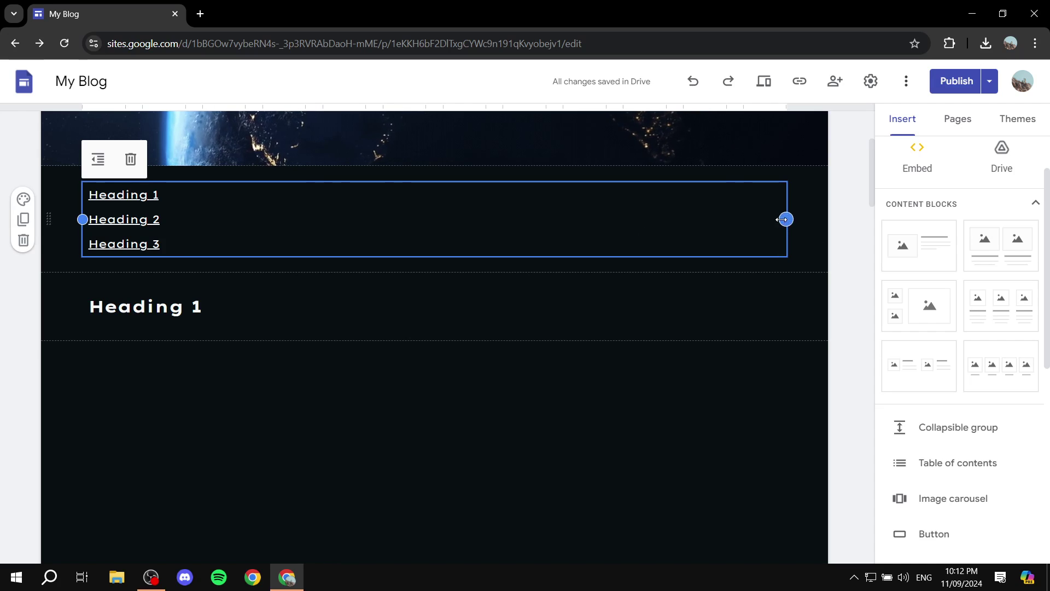
drag(785, 219, 202, 216)
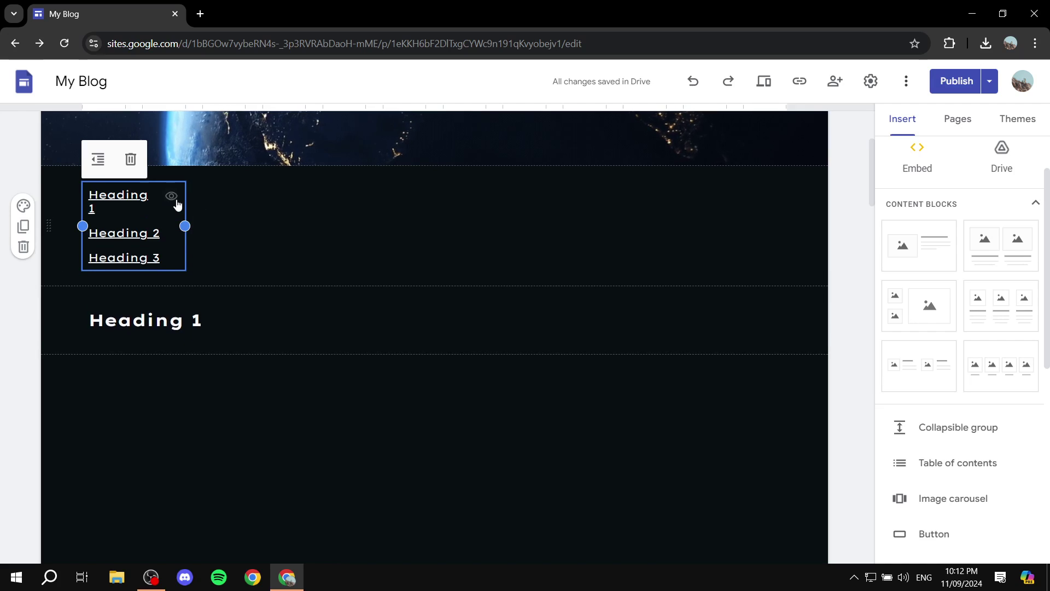
- Widen the table of contents block and shift it toward the section centre
drag(134, 220, 481, 208)
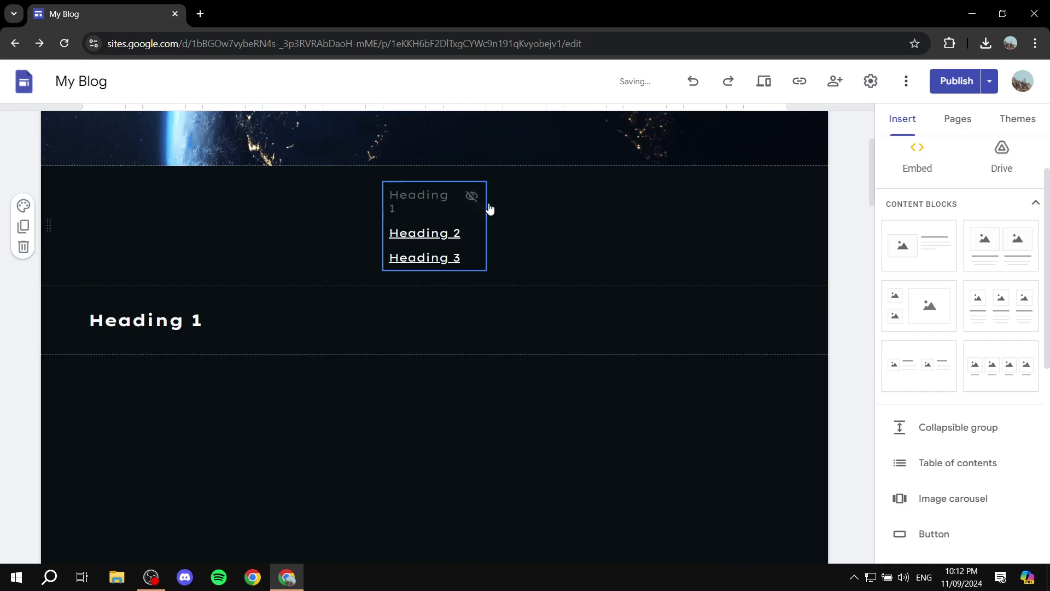
click(396, 213)
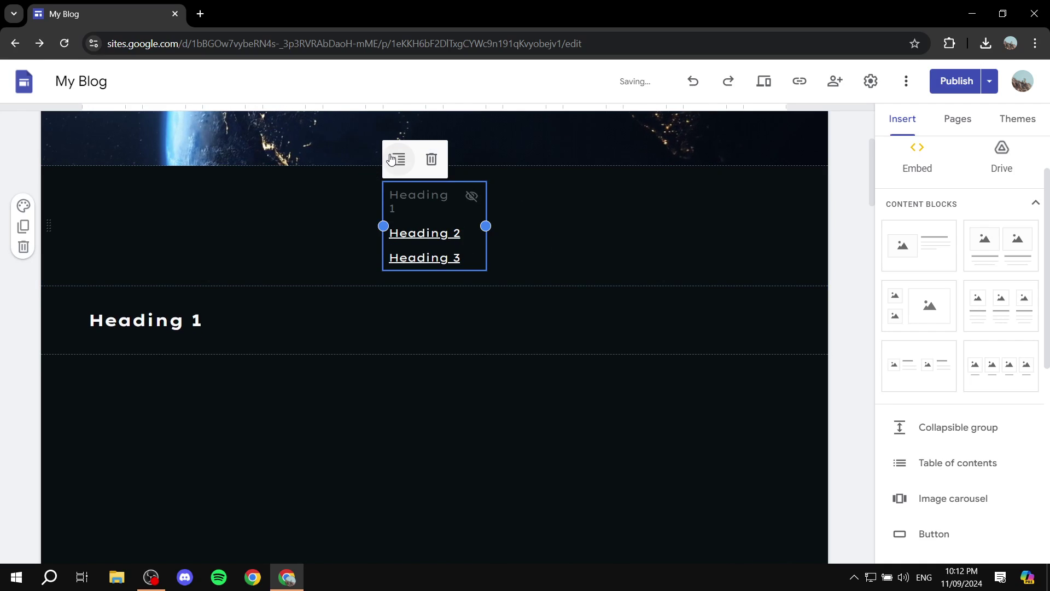
click(568, 218)
click(474, 222)
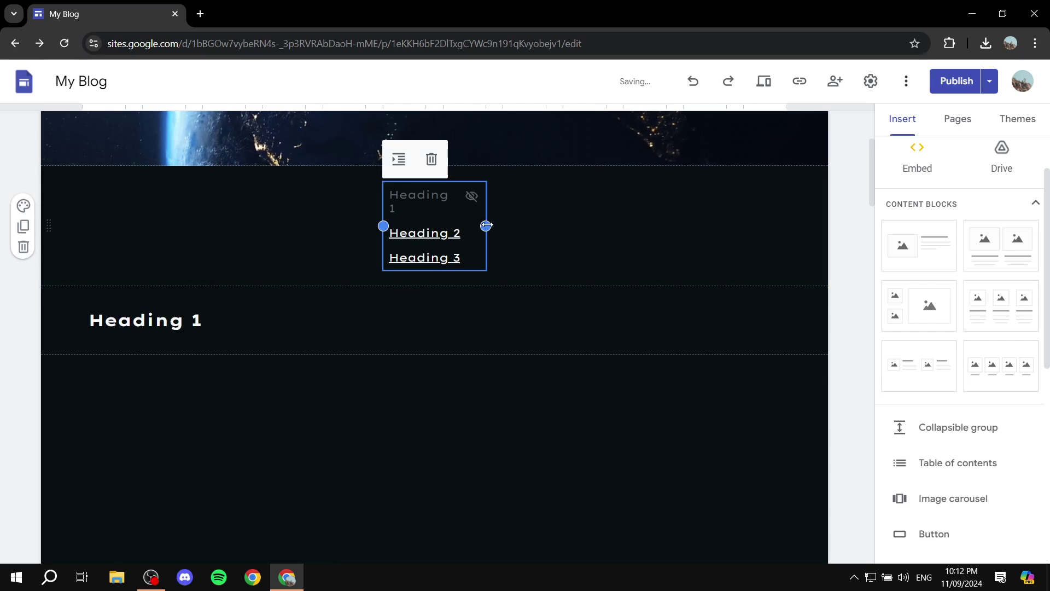
drag(486, 225, 574, 206)
click(558, 214)
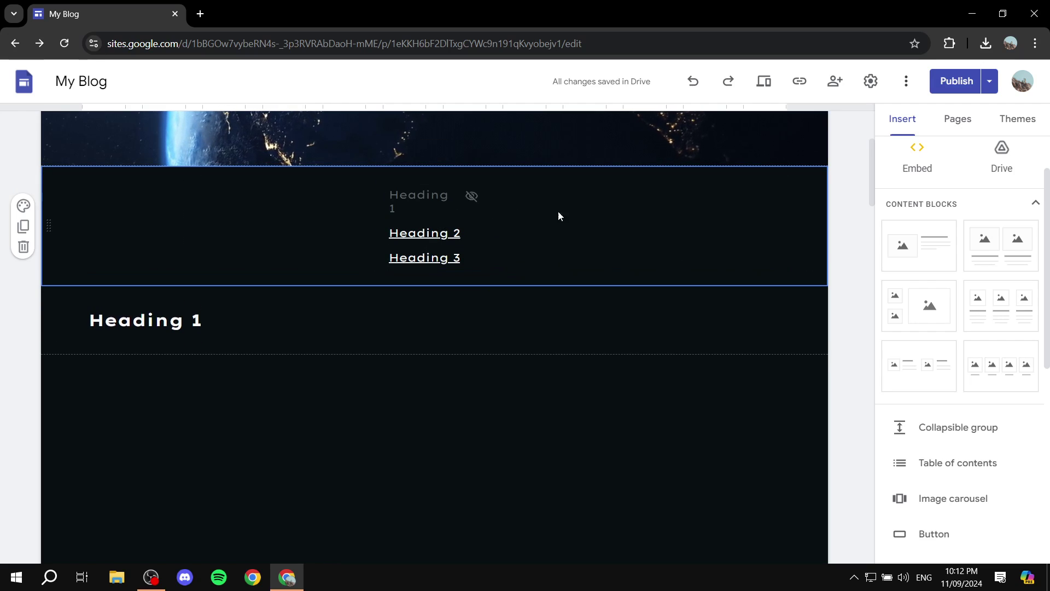
click(449, 215)
drag(486, 226, 546, 219)
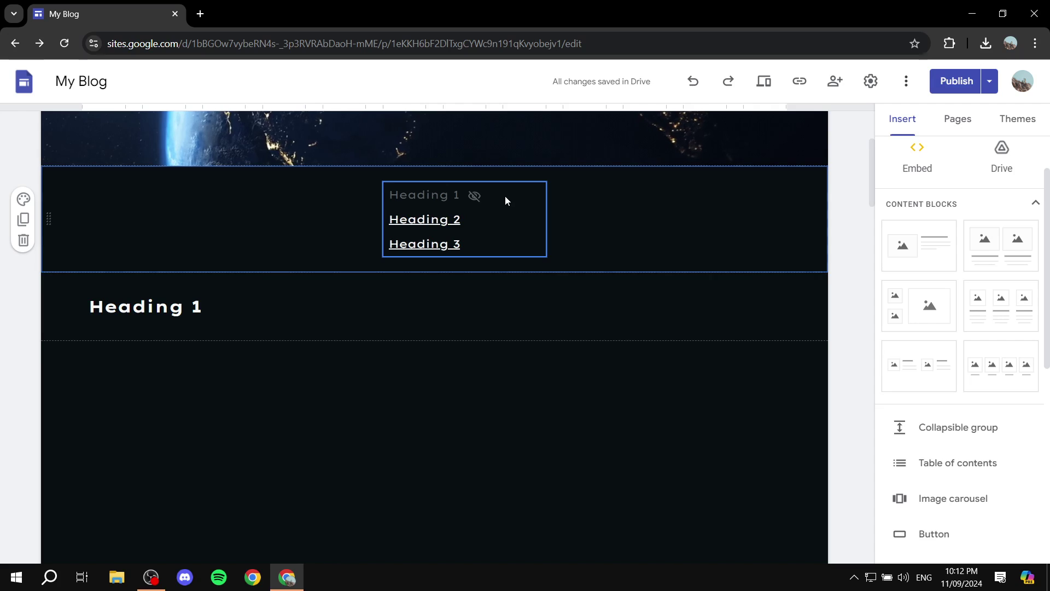
click(398, 202)
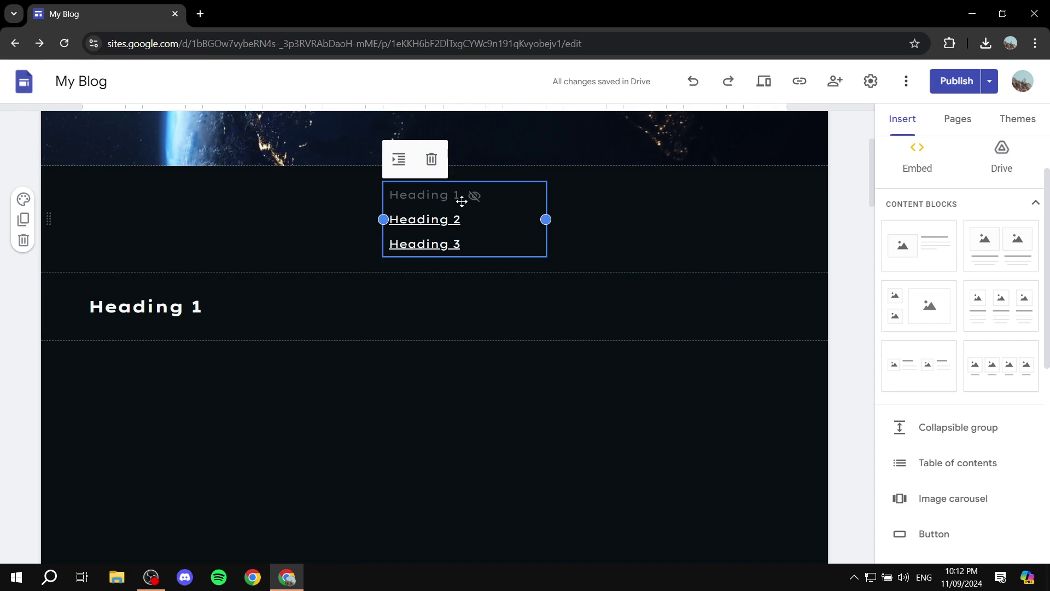
drag(396, 207, 466, 221)
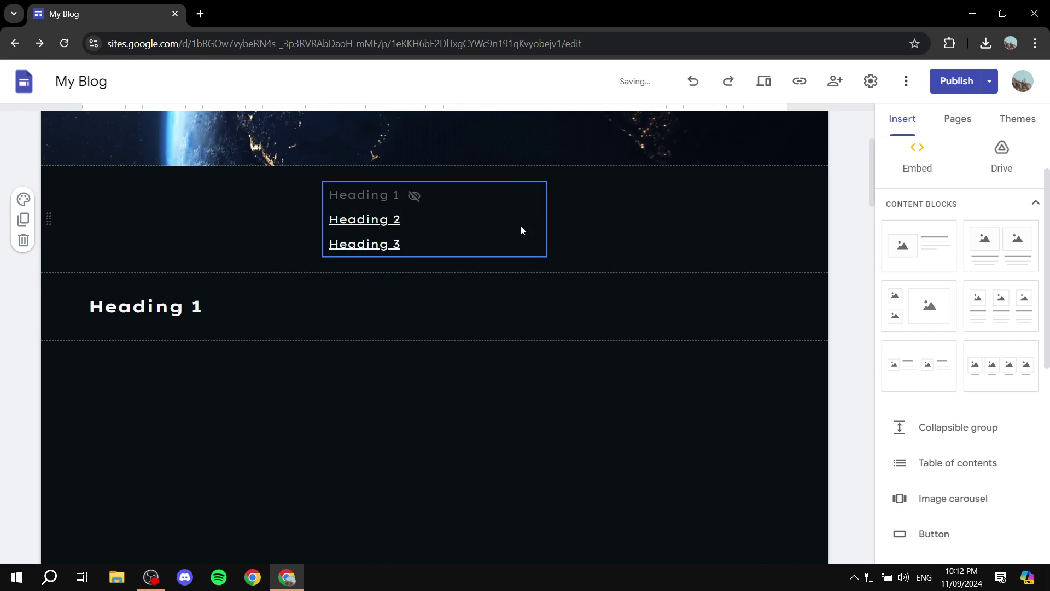
- Add a Heading-style text box reading 'Heading 4' at the bottom of the page
scroll(492, 268, down, 5)
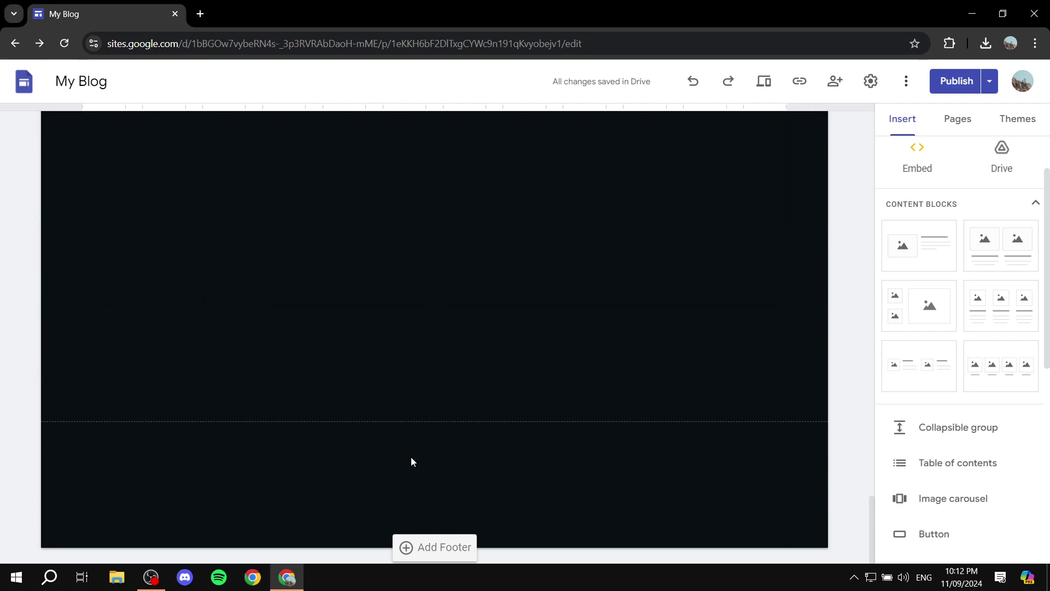
scroll(908, 186, up, 2)
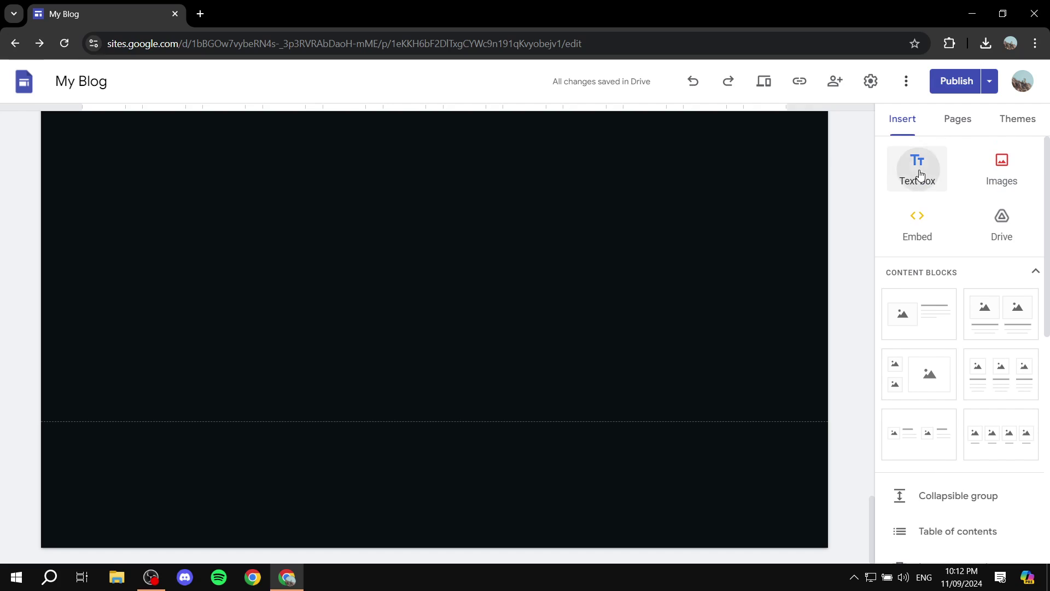
click(915, 164)
click(165, 365)
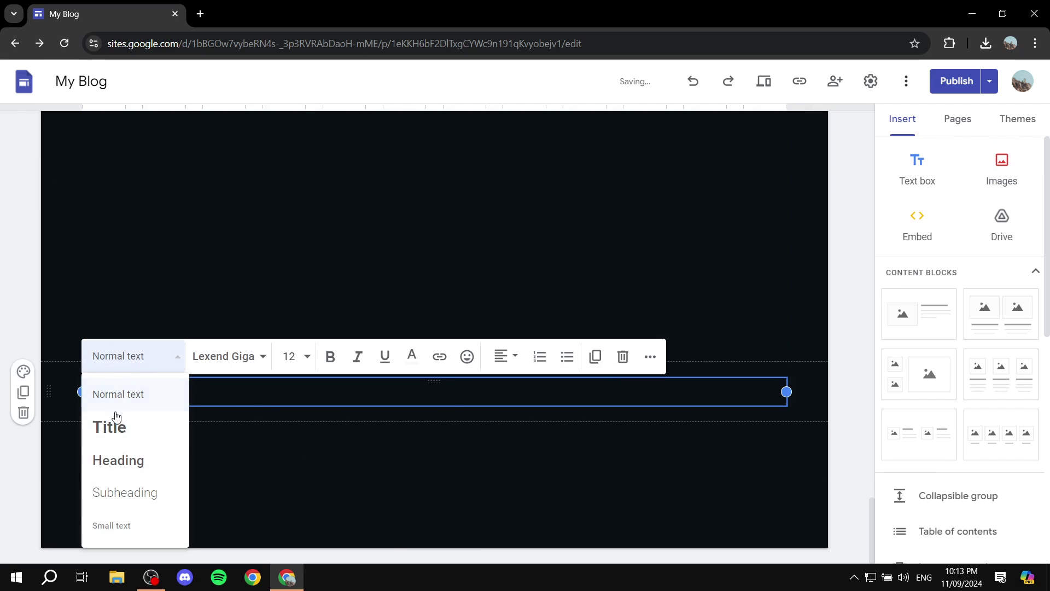
click(129, 462)
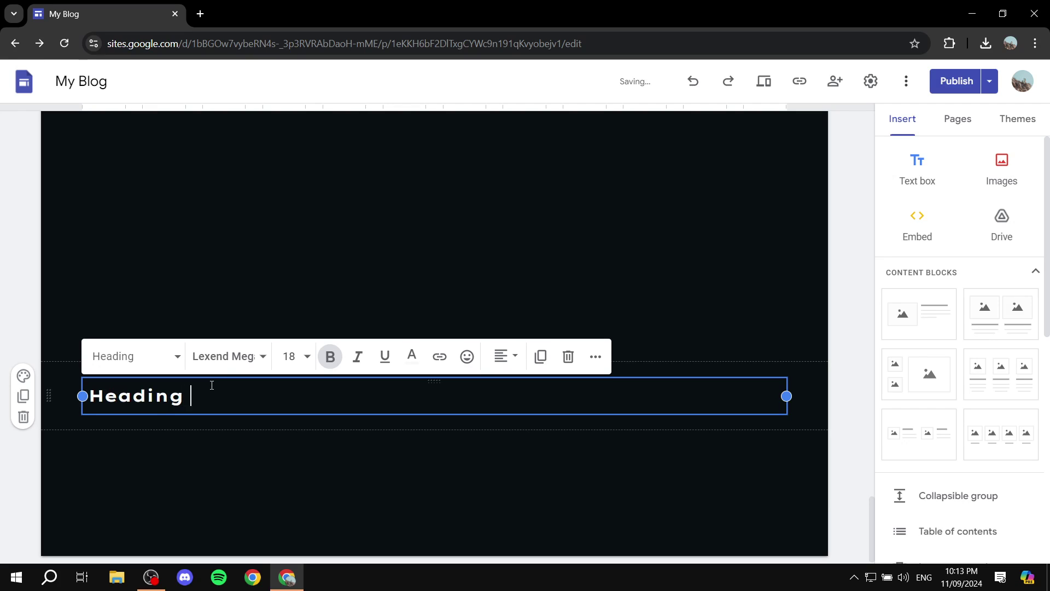
click(265, 436)
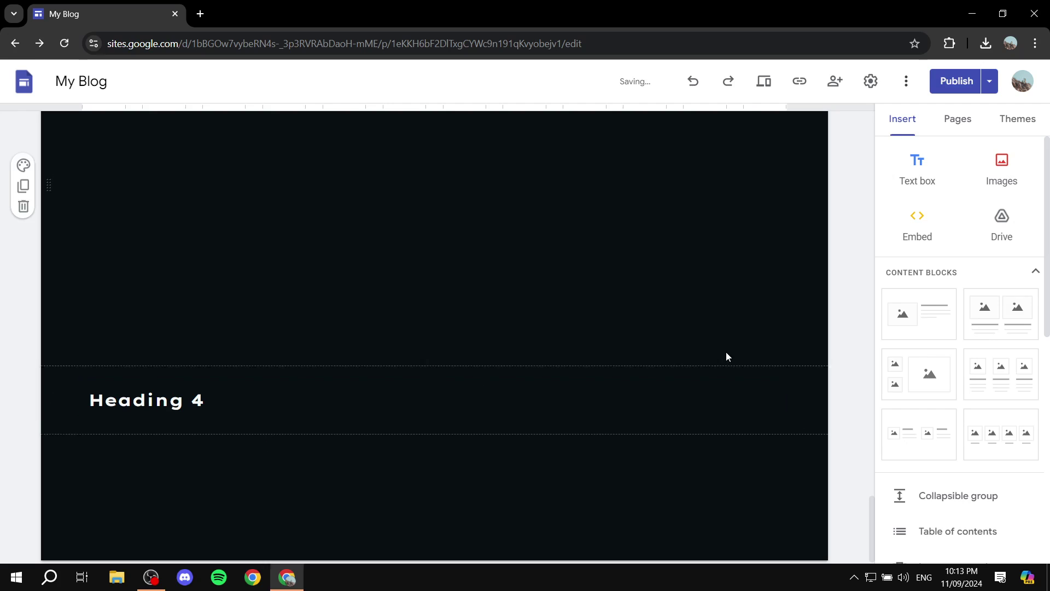
scroll(722, 358, down, 10)
scroll(711, 358, up, 10)
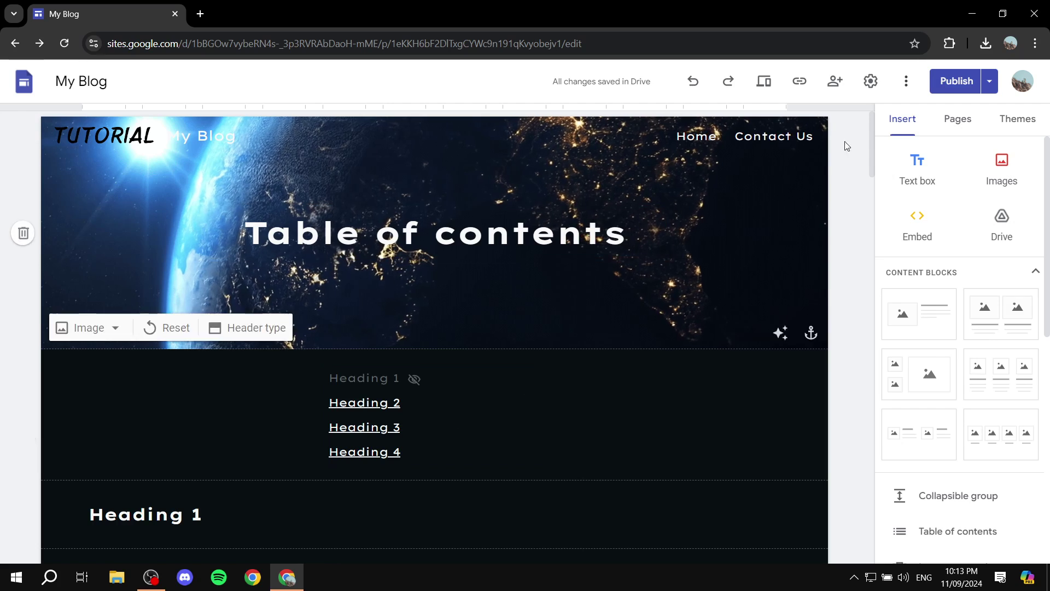
- Publish the site changes to the live site
click(956, 80)
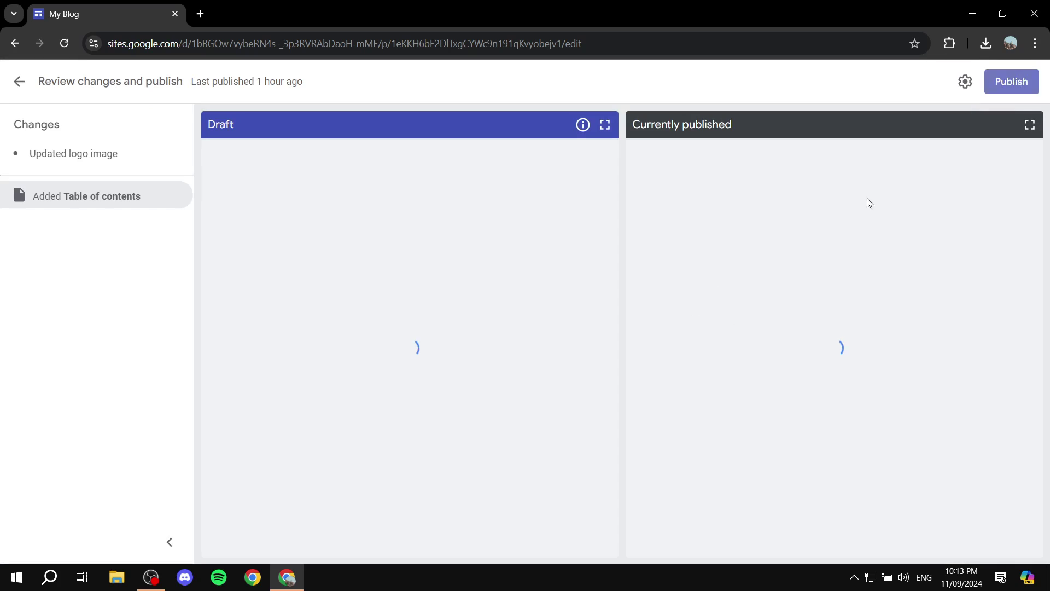
click(1010, 81)
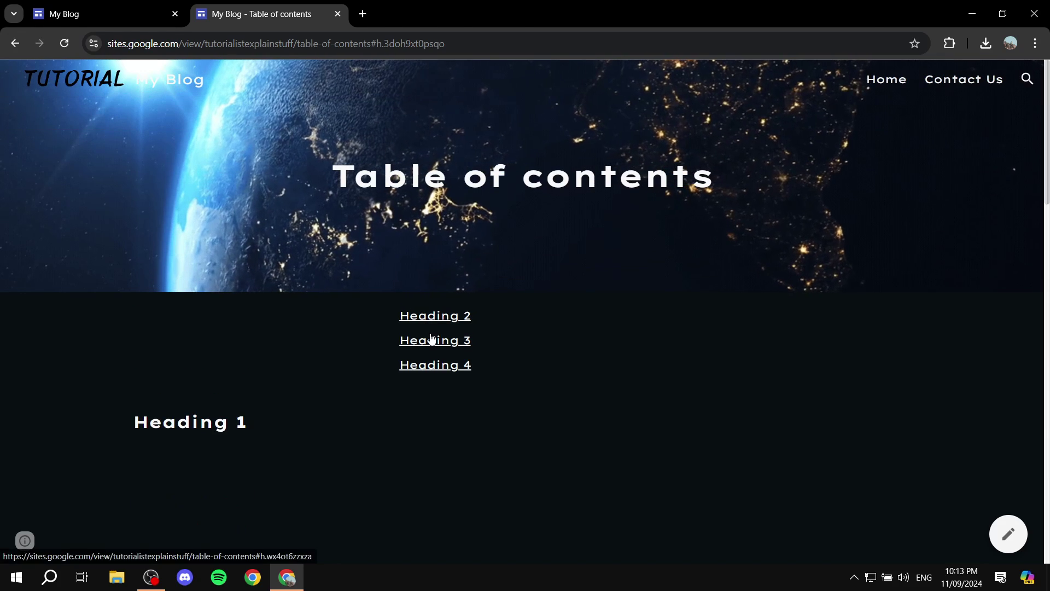
- Follow the Heading 3 and Heading 4 contents links on the published page to verify each jump
click(461, 340)
scroll(282, 309, up, 10)
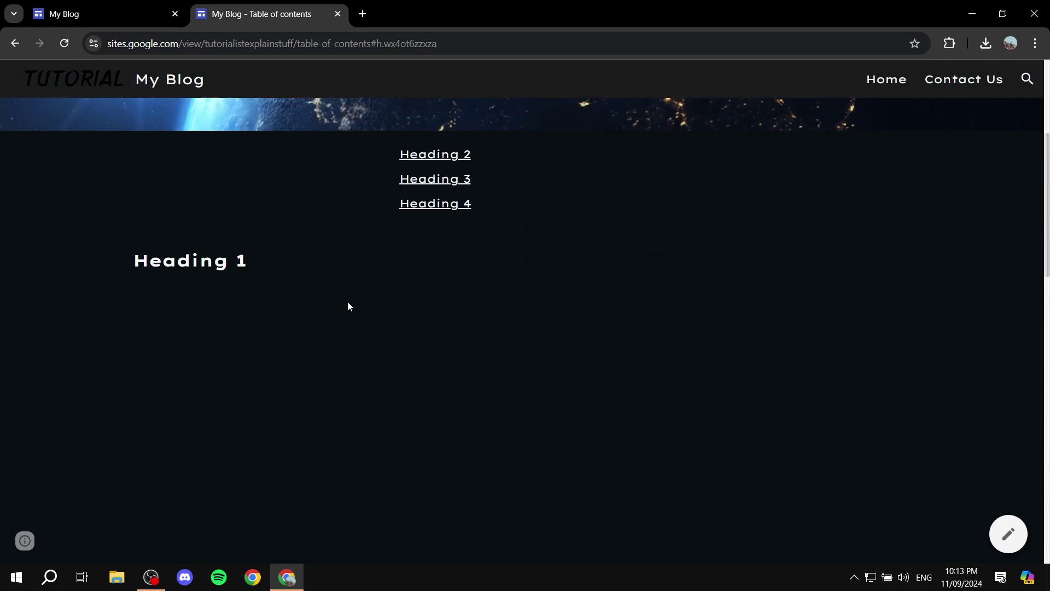
click(425, 217)
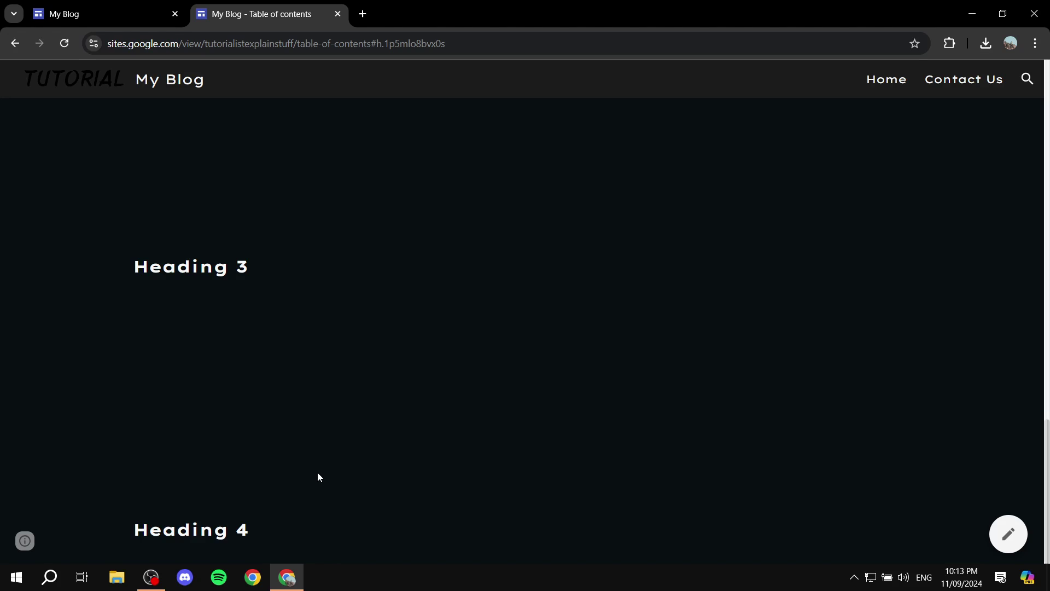
scroll(320, 477, up, 10)
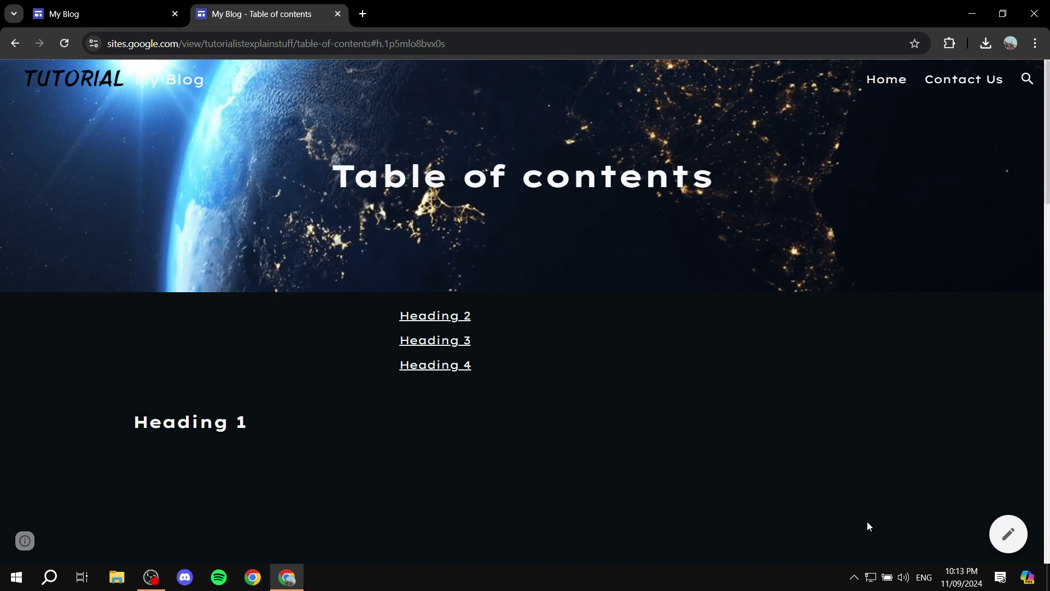
click(443, 377)
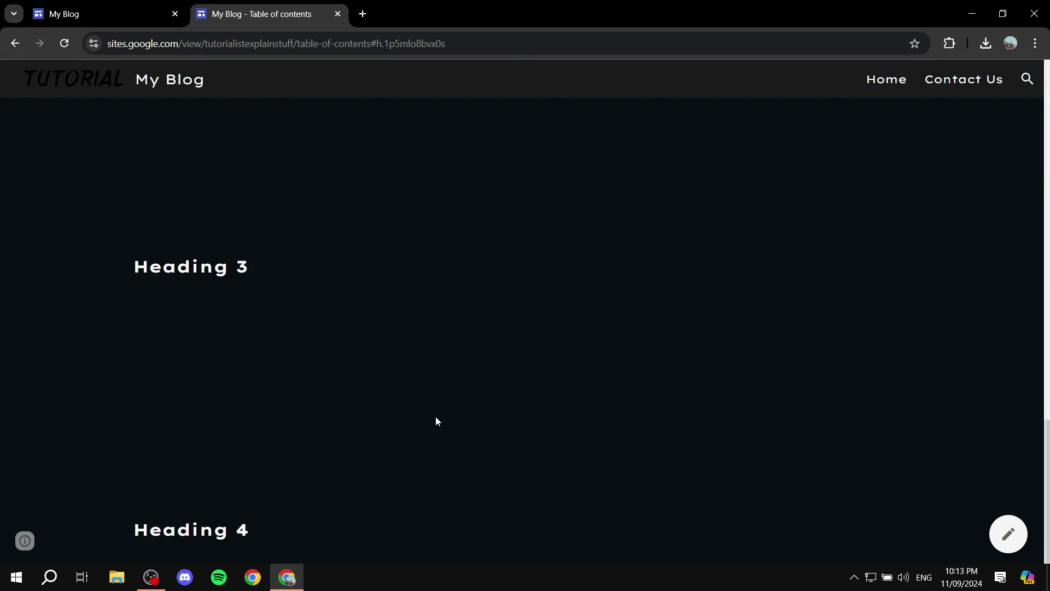